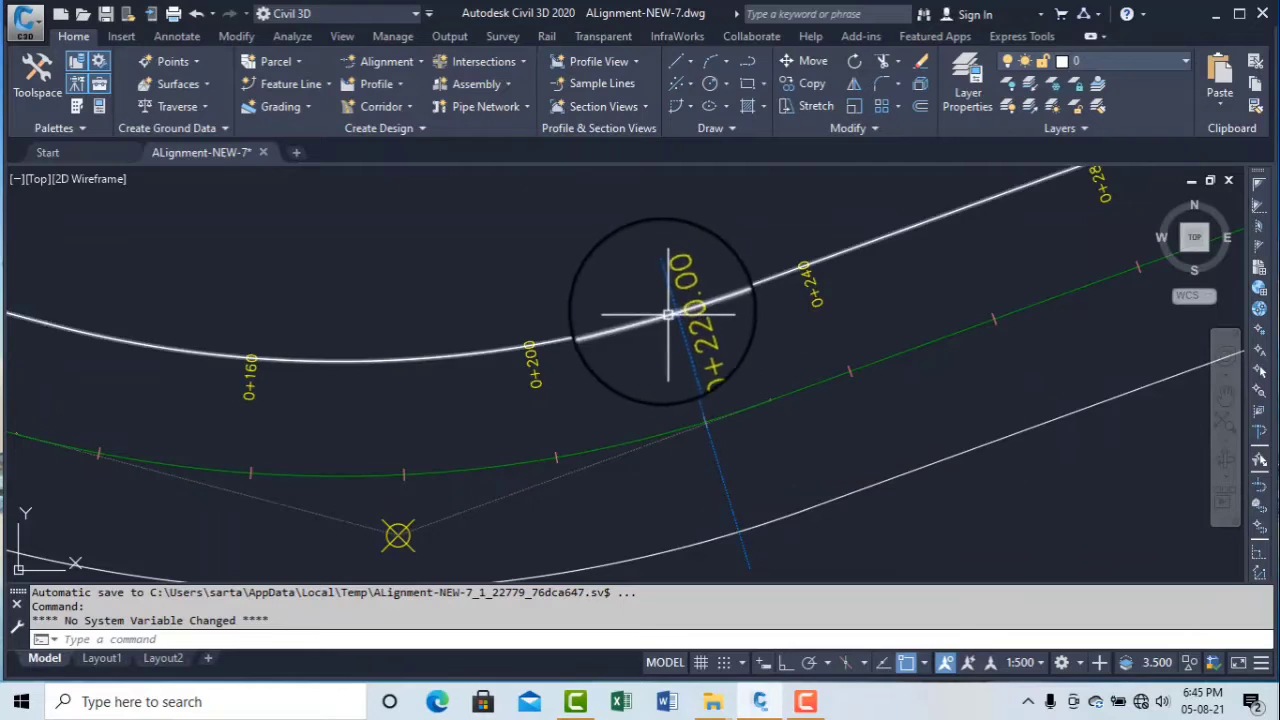
Examine the existing sample line at station 0+220.00 and its place along the road alignment
scroll(679, 345, up, 4)
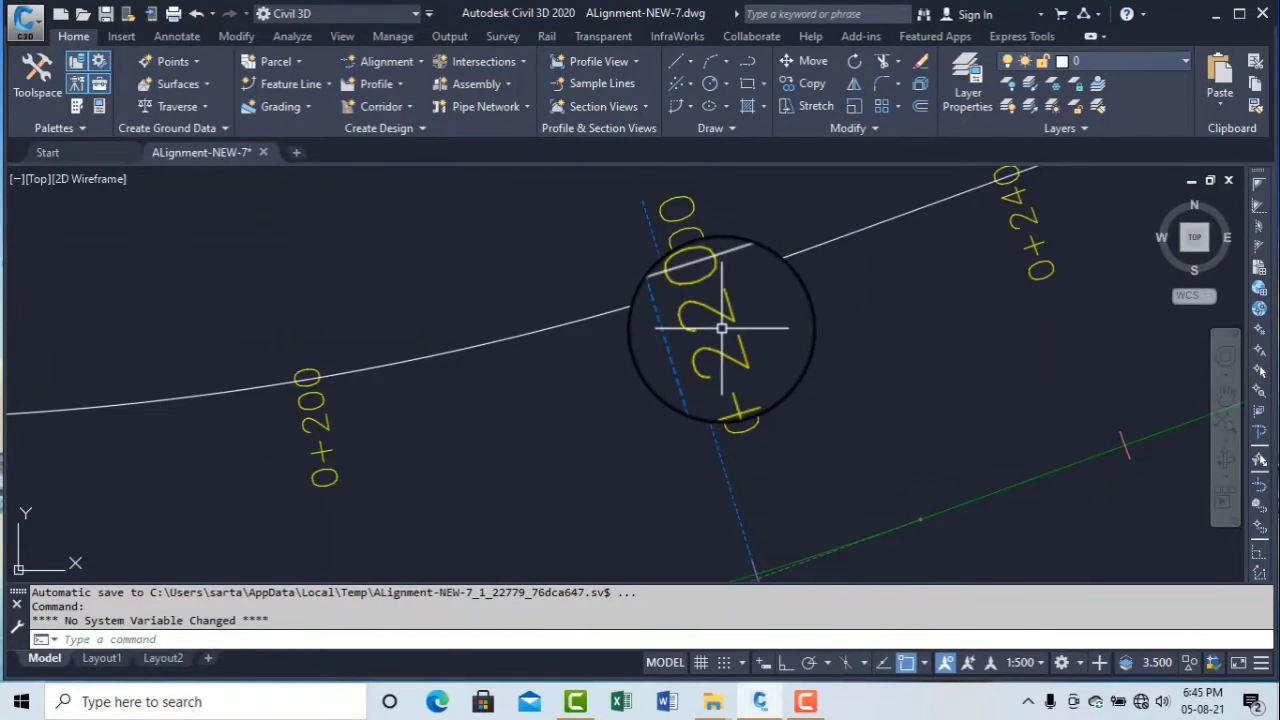
click(753, 324)
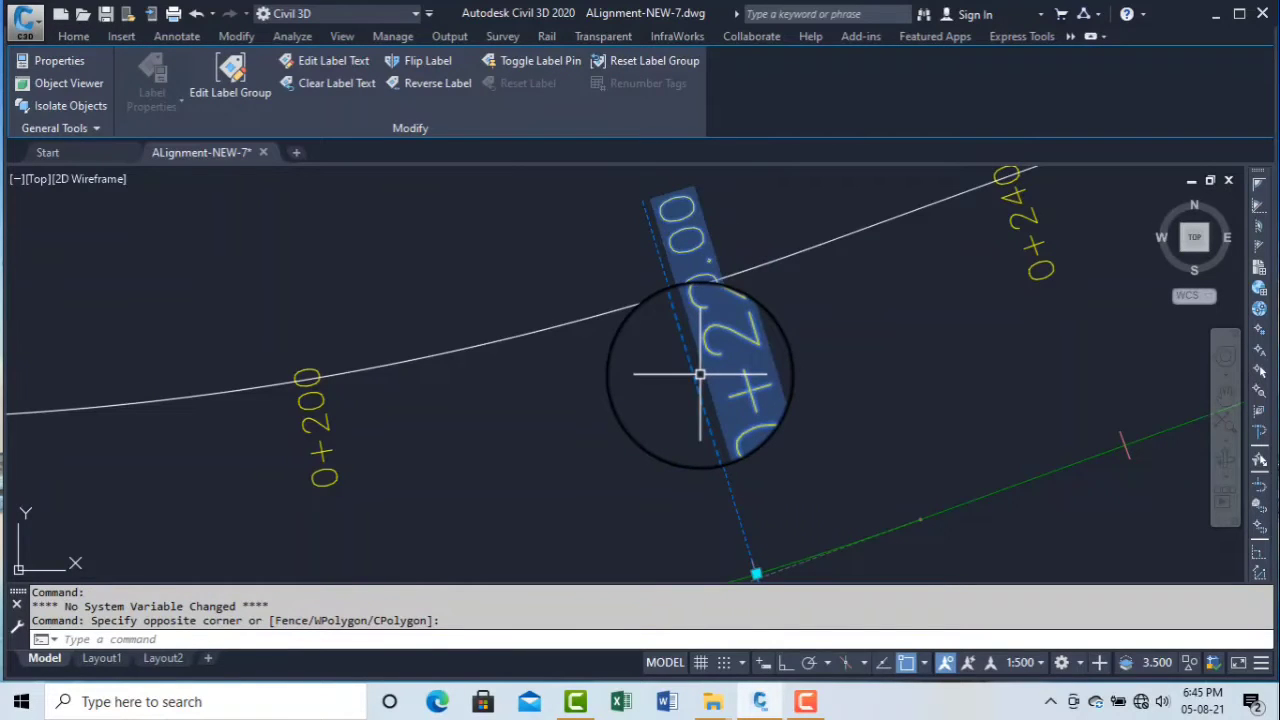
key(Escape)
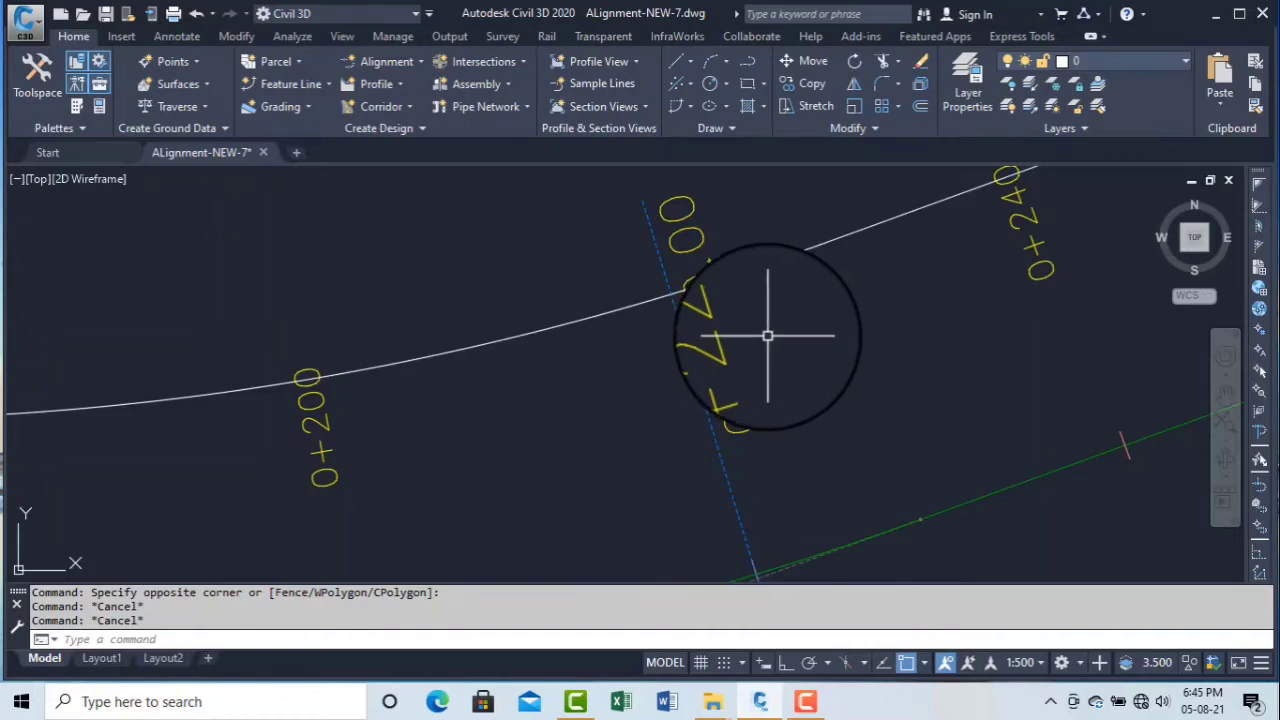
scroll(767, 336, down, 2)
scroll(732, 320, up, 2)
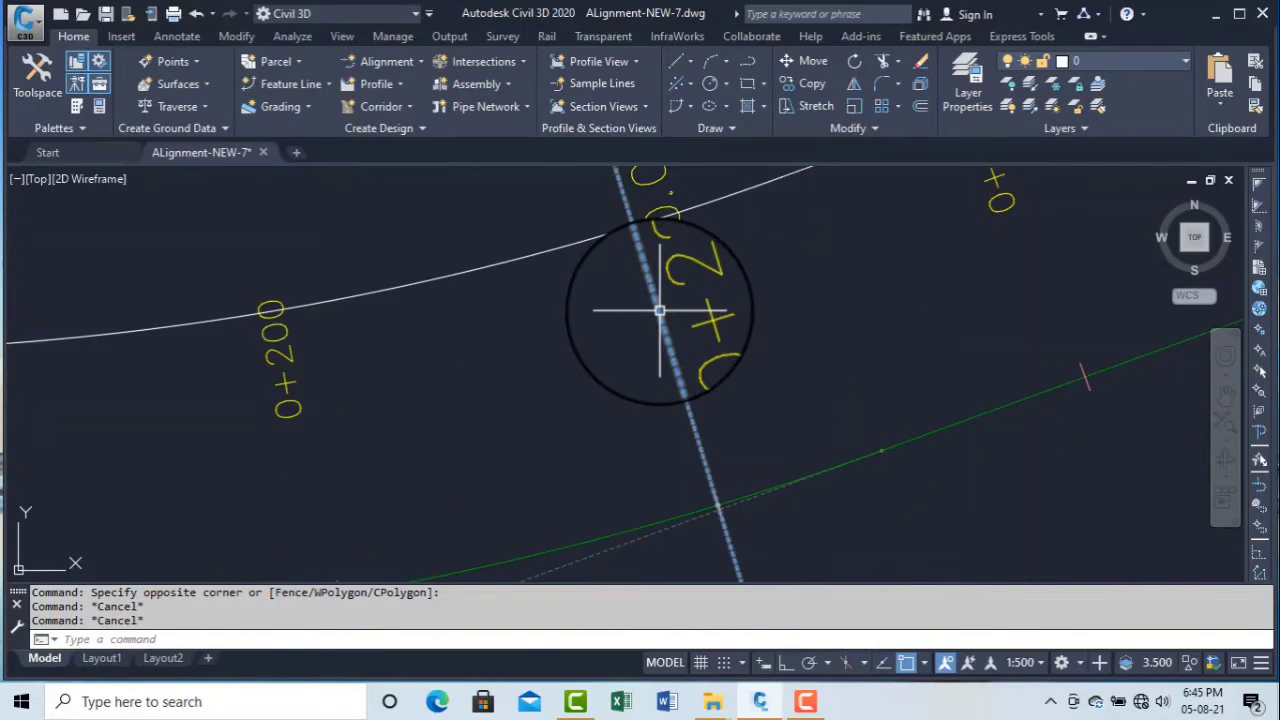
scroll(685, 283, down, 4)
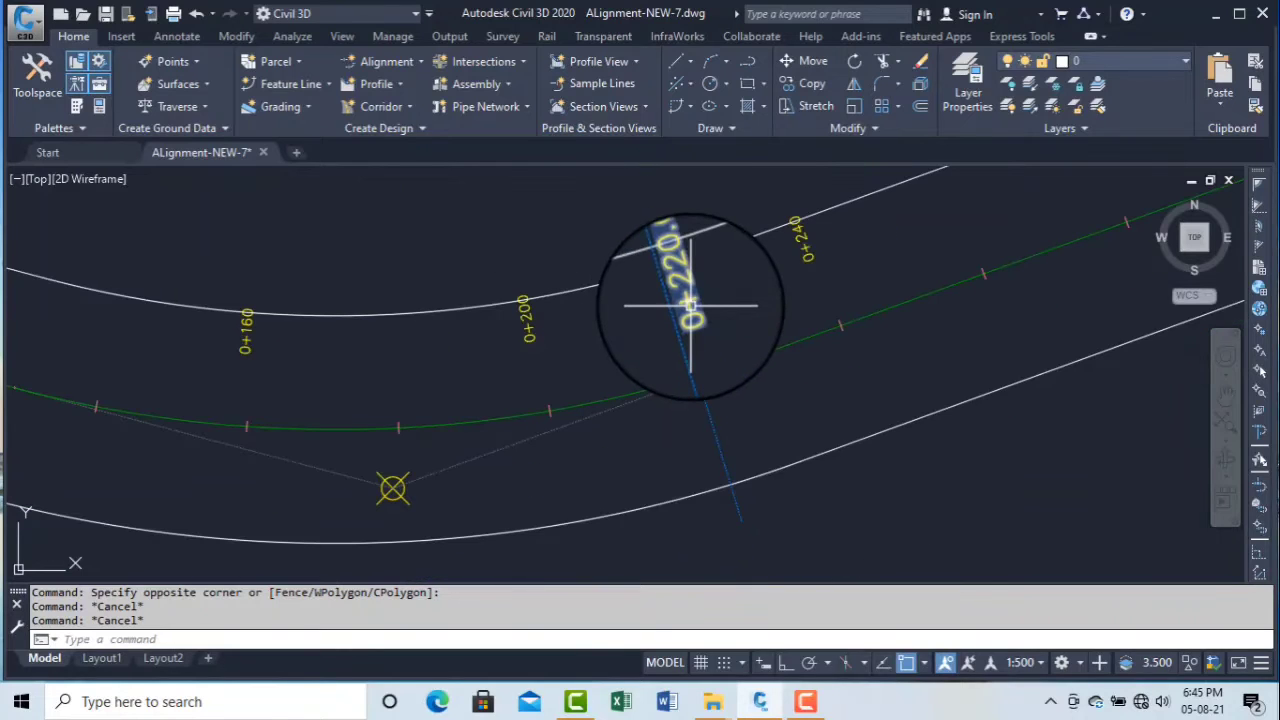
scroll(675, 277, up, 2)
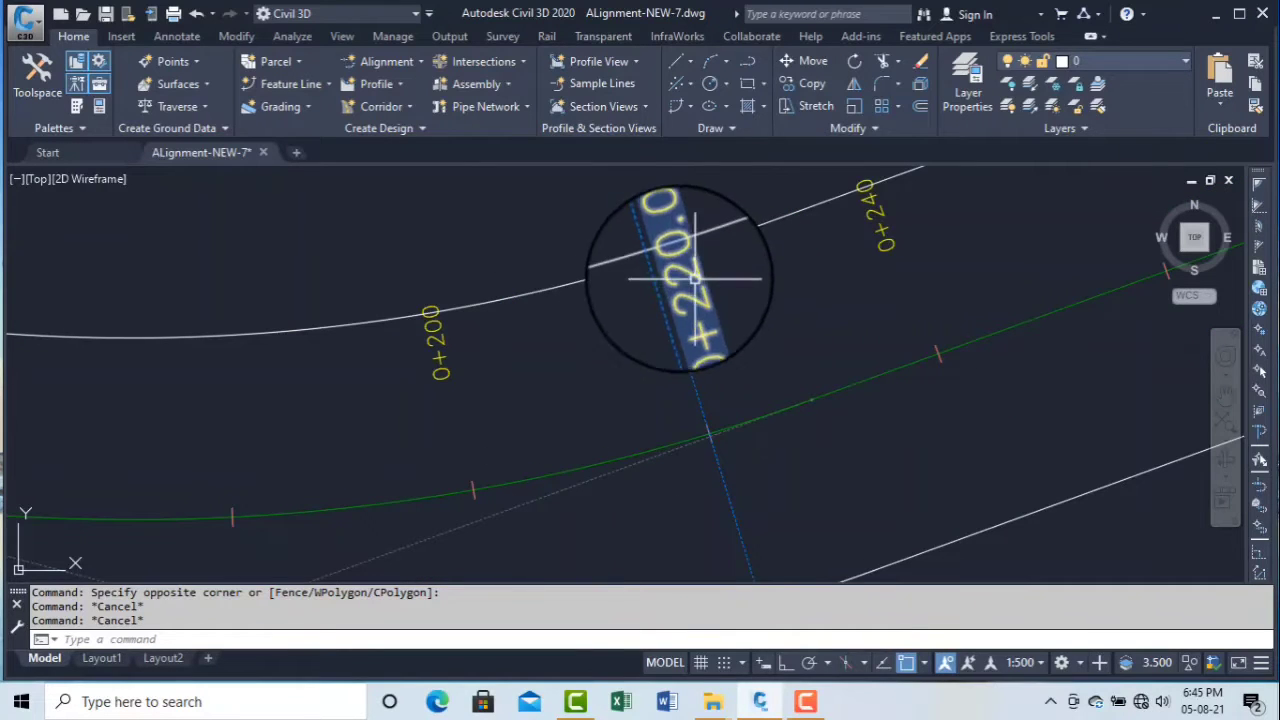
scroll(684, 230, down, 3)
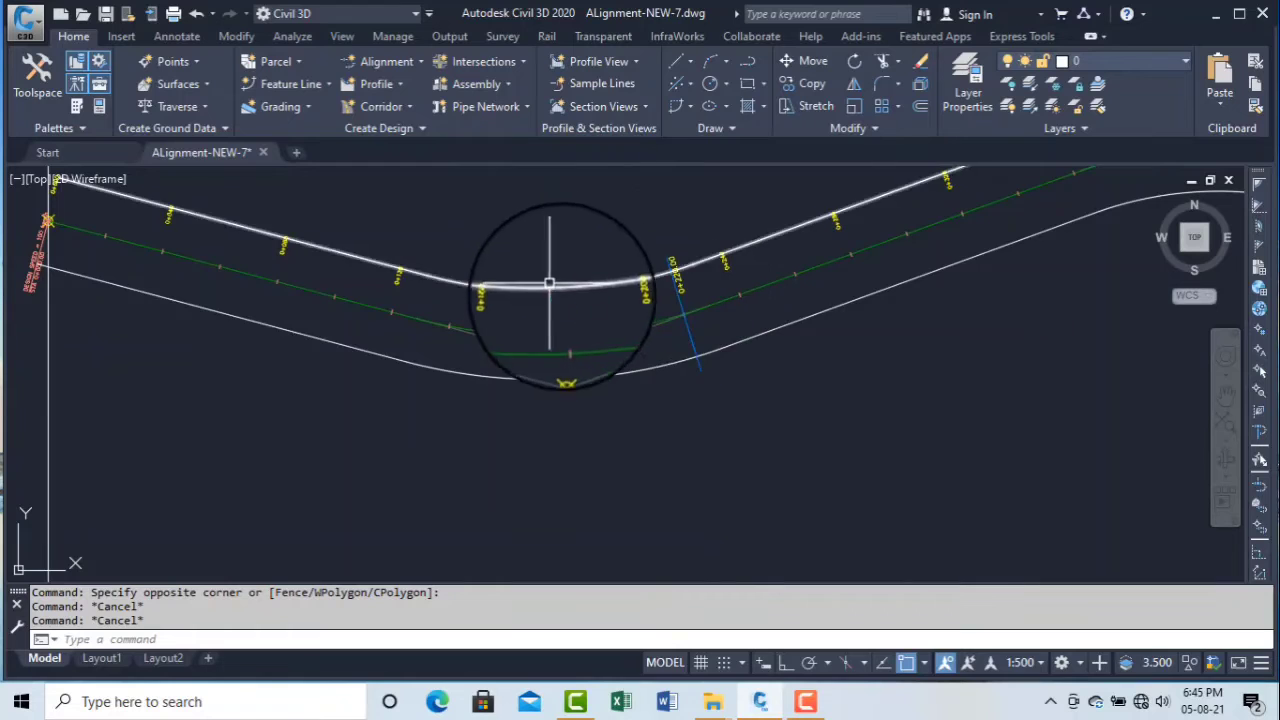
scroll(549, 283, down, 3)
scroll(662, 331, up, 2)
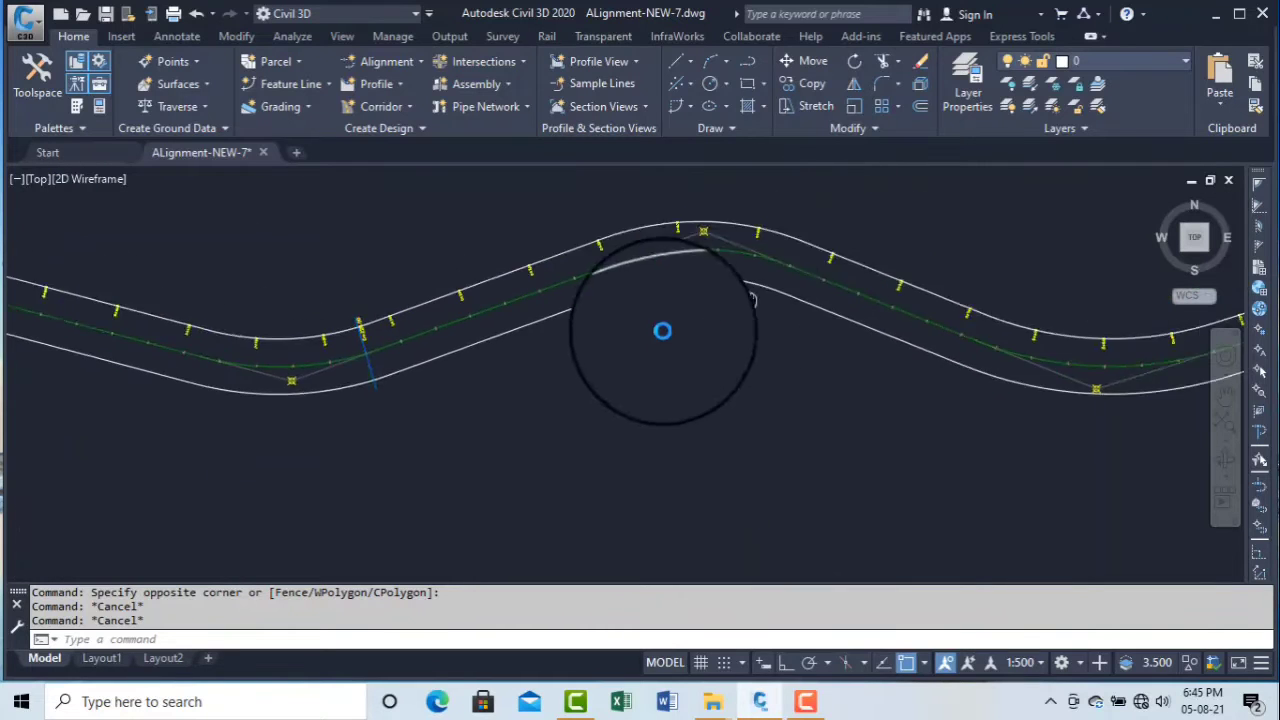
scroll(686, 325, down, 3)
scroll(522, 345, up, 5)
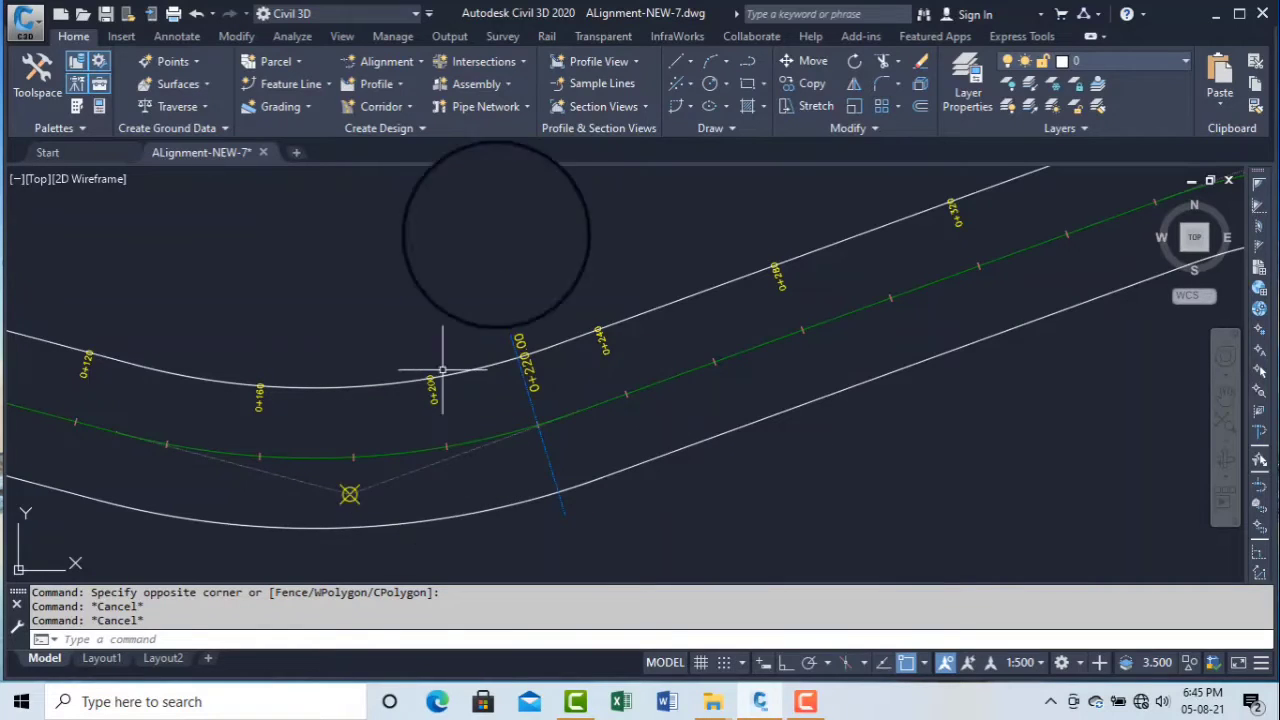
Start creating sample lines on the ROAD-1 centreline alignment using the By range of stations method
click(595, 86)
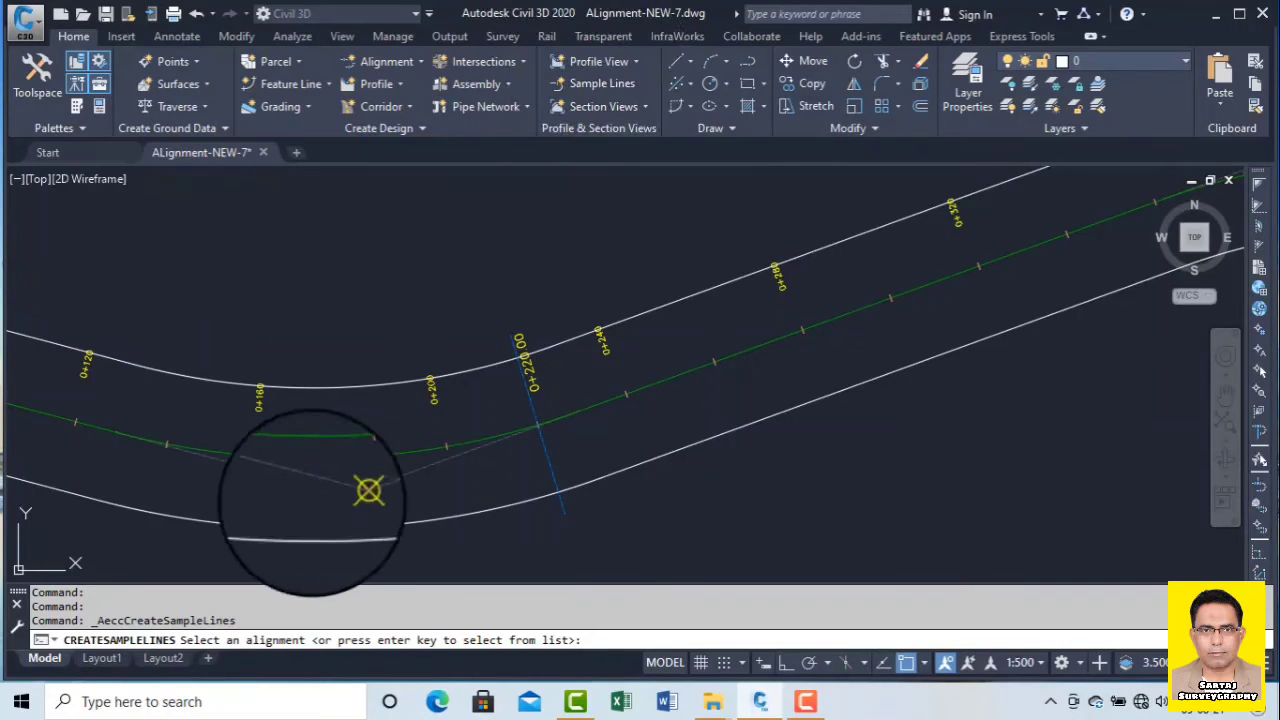
click(306, 457)
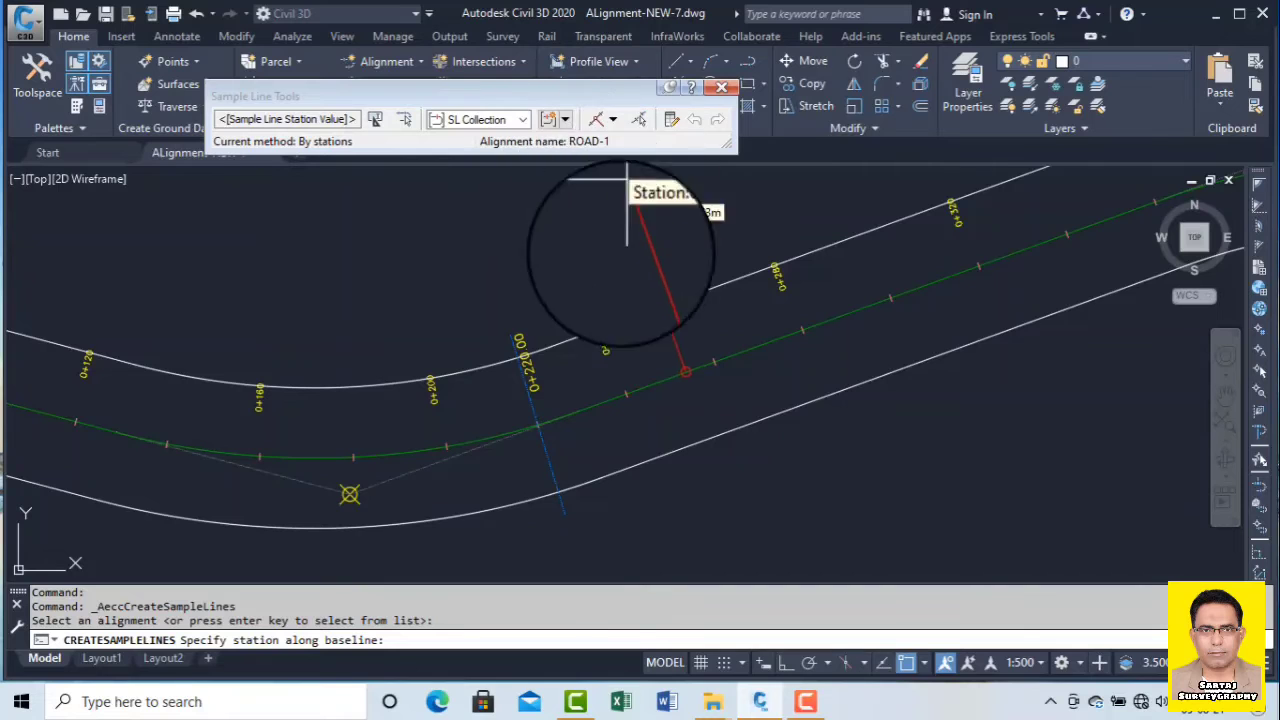
click(613, 119)
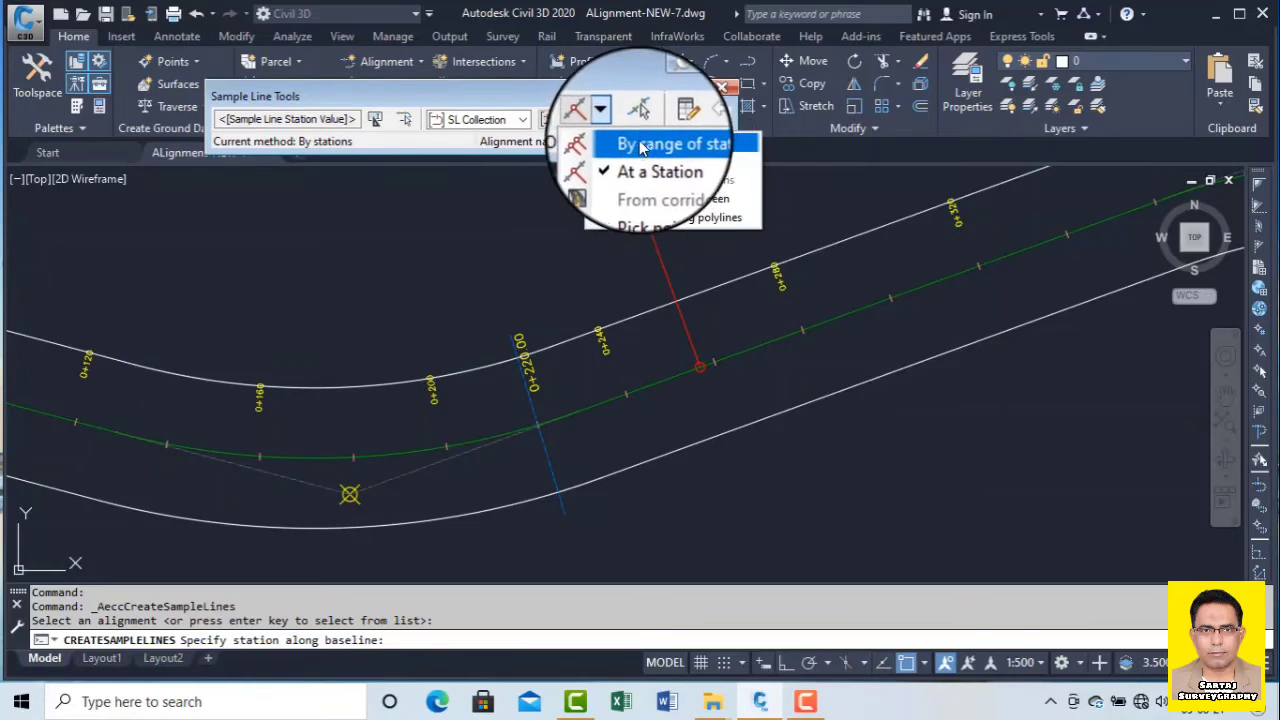
click(645, 148)
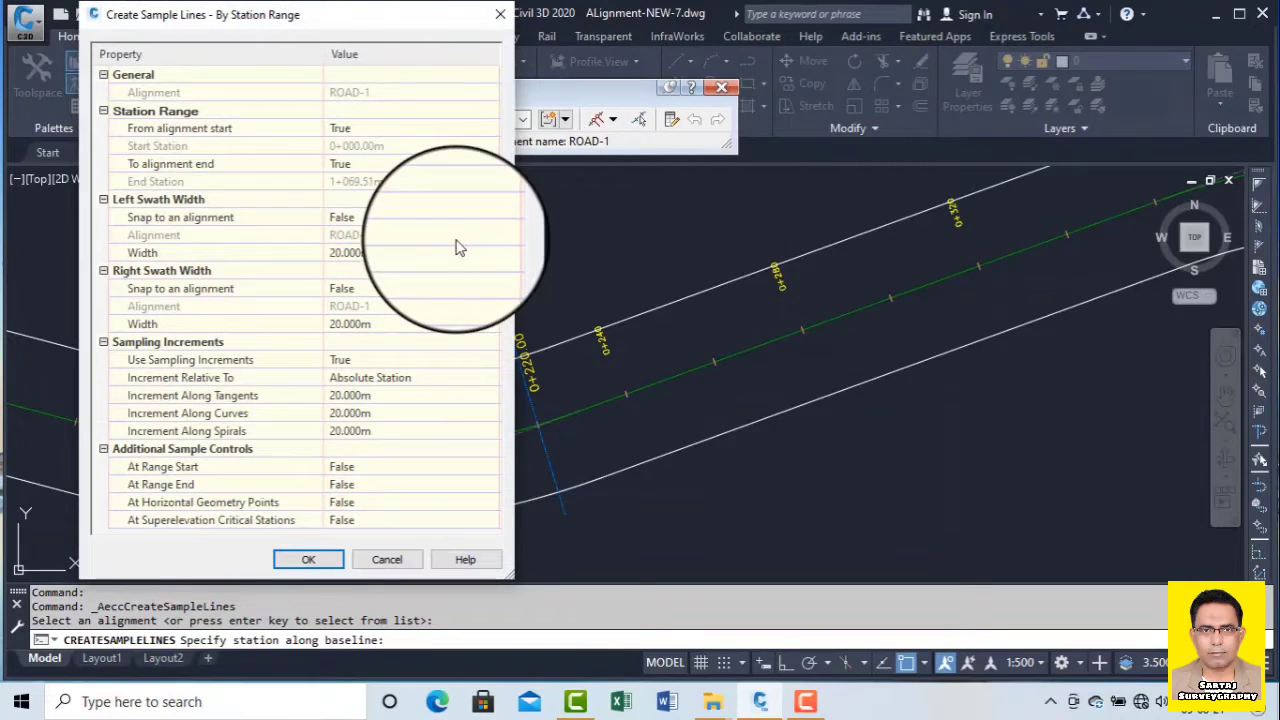
drag(472, 15, 394, 15)
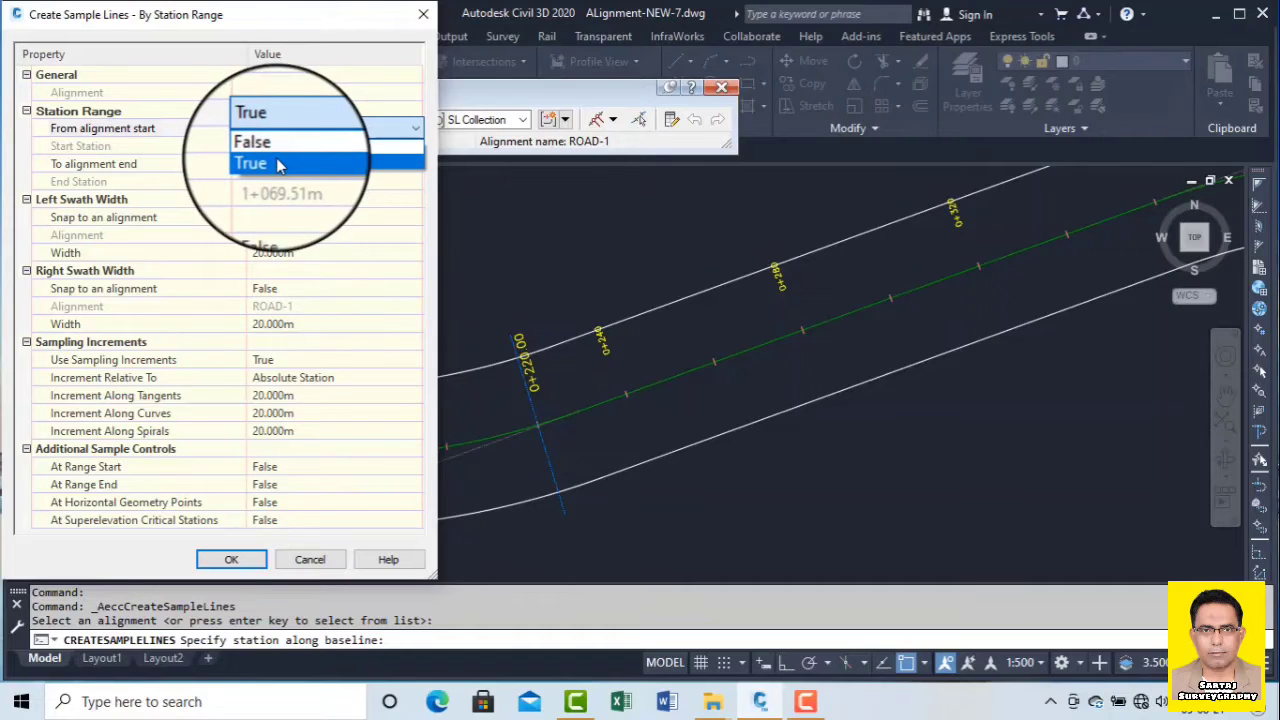
Try setting From alignment start to False for a custom start station, and restore it to True
click(273, 148)
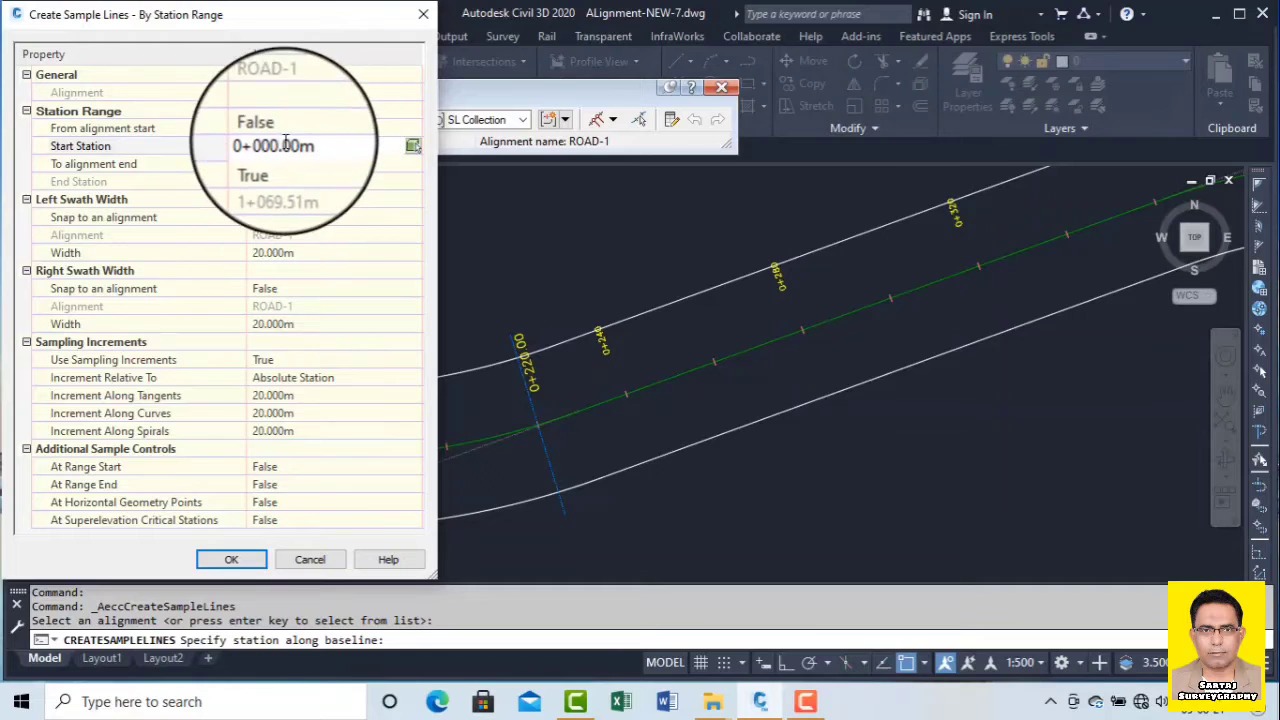
click(290, 128)
click(290, 128)
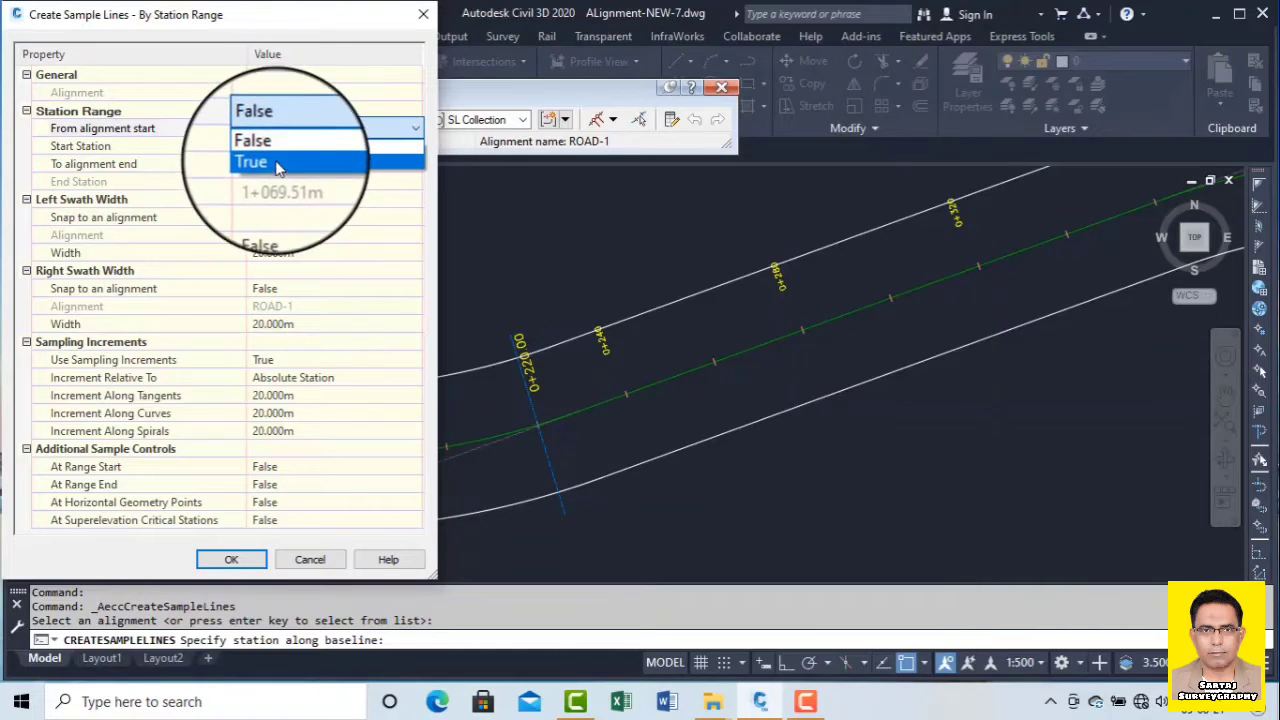
click(275, 150)
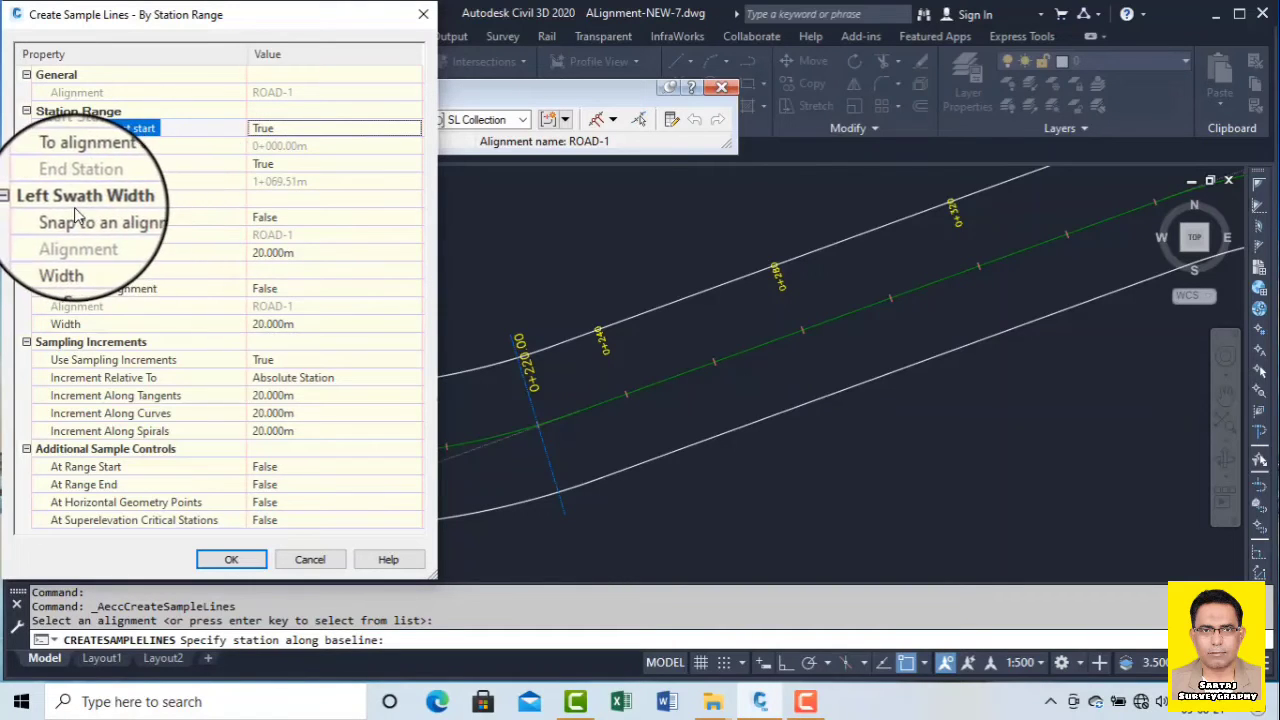
Try snapping the left swath width to the left-side offset alignment, and return Snap to an alignment to False
click(276, 219)
click(276, 219)
click(286, 243)
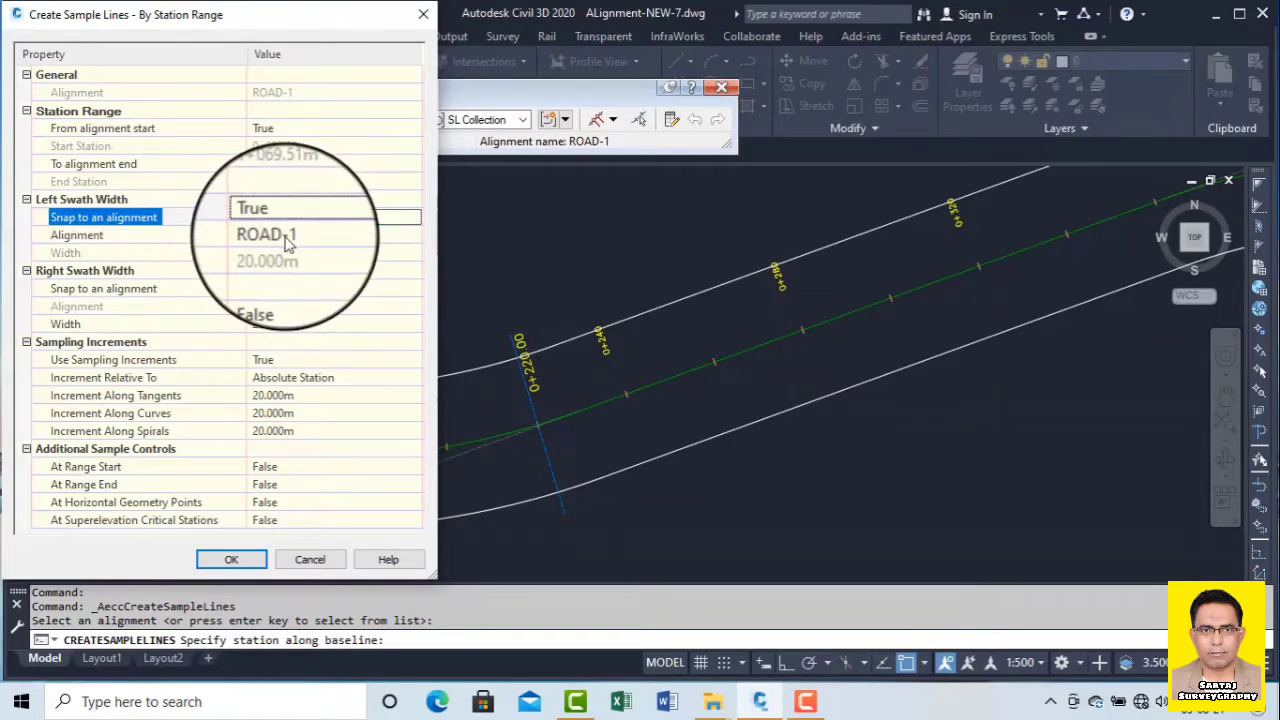
click(290, 238)
click(415, 237)
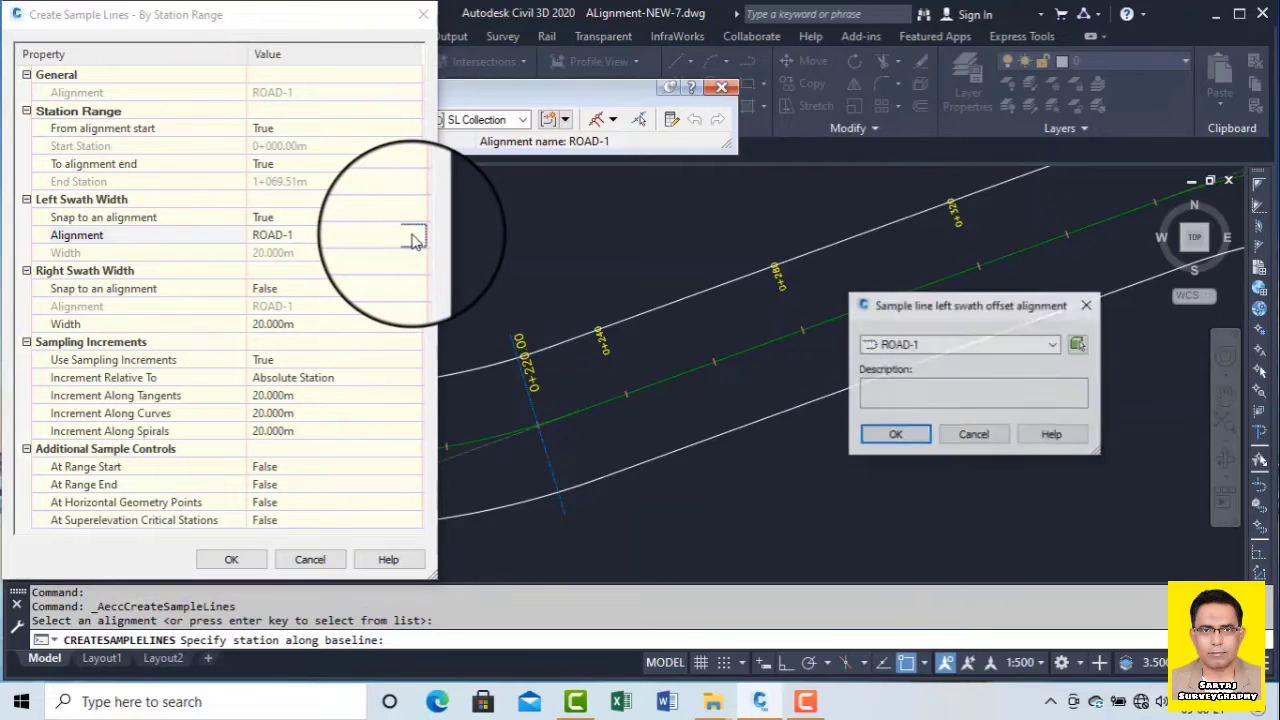
click(960, 344)
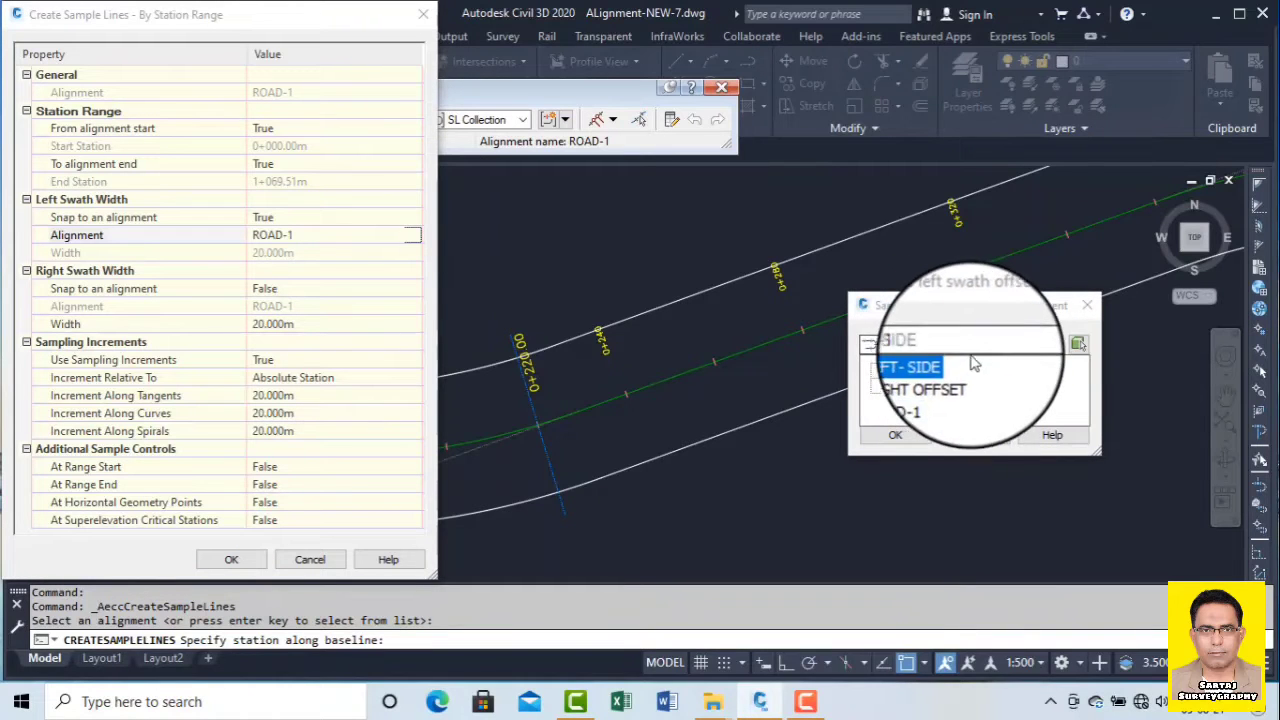
click(925, 362)
click(1087, 305)
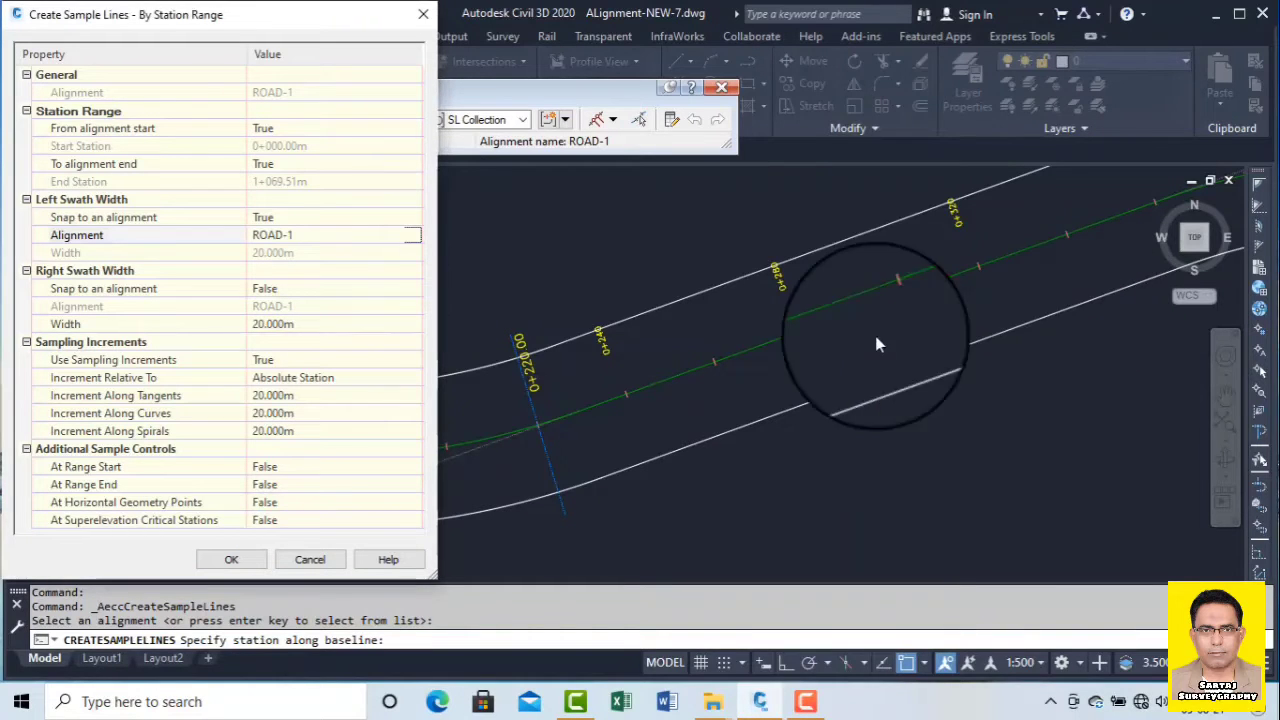
click(314, 219)
click(308, 217)
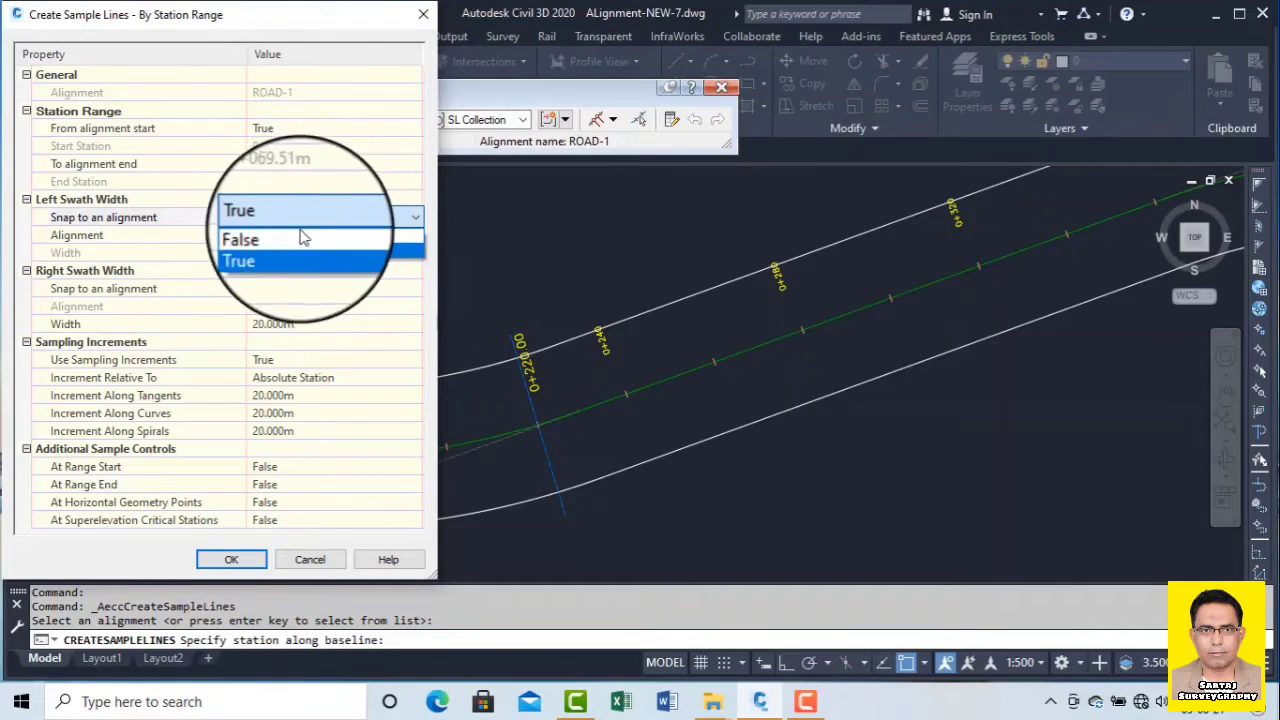
click(303, 239)
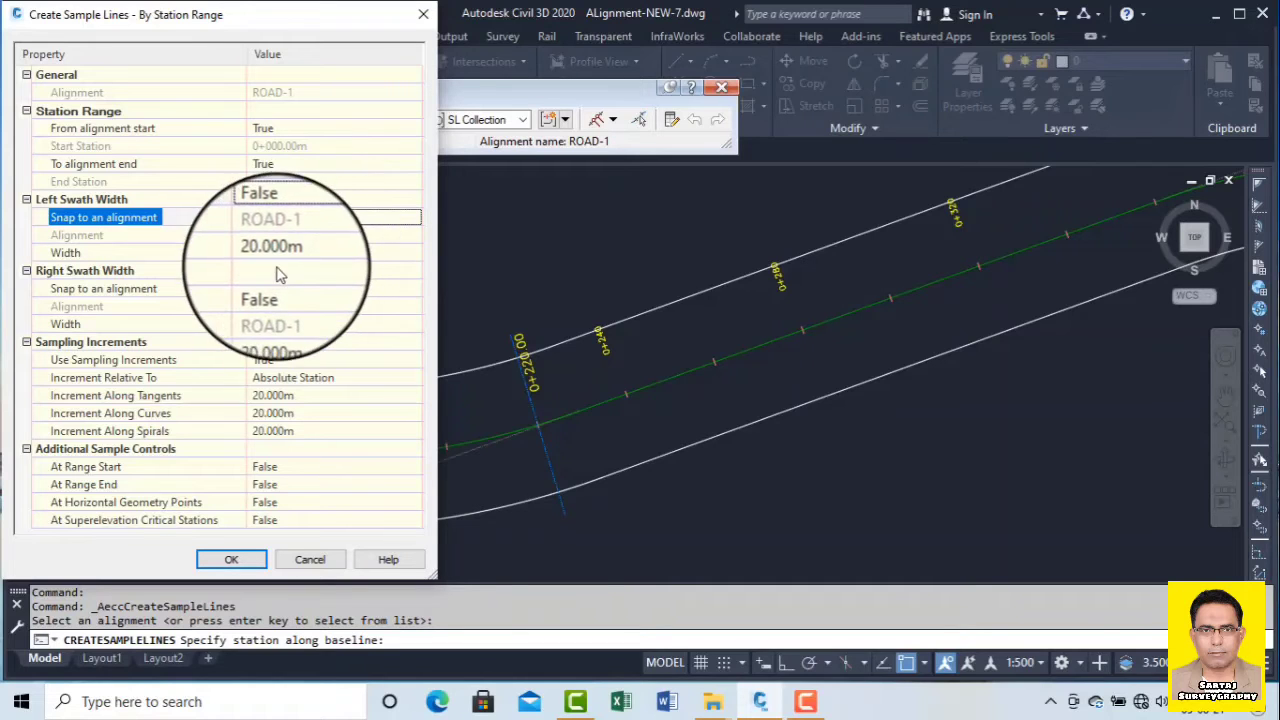
Set both the left and right swath widths to 25 m
click(297, 253)
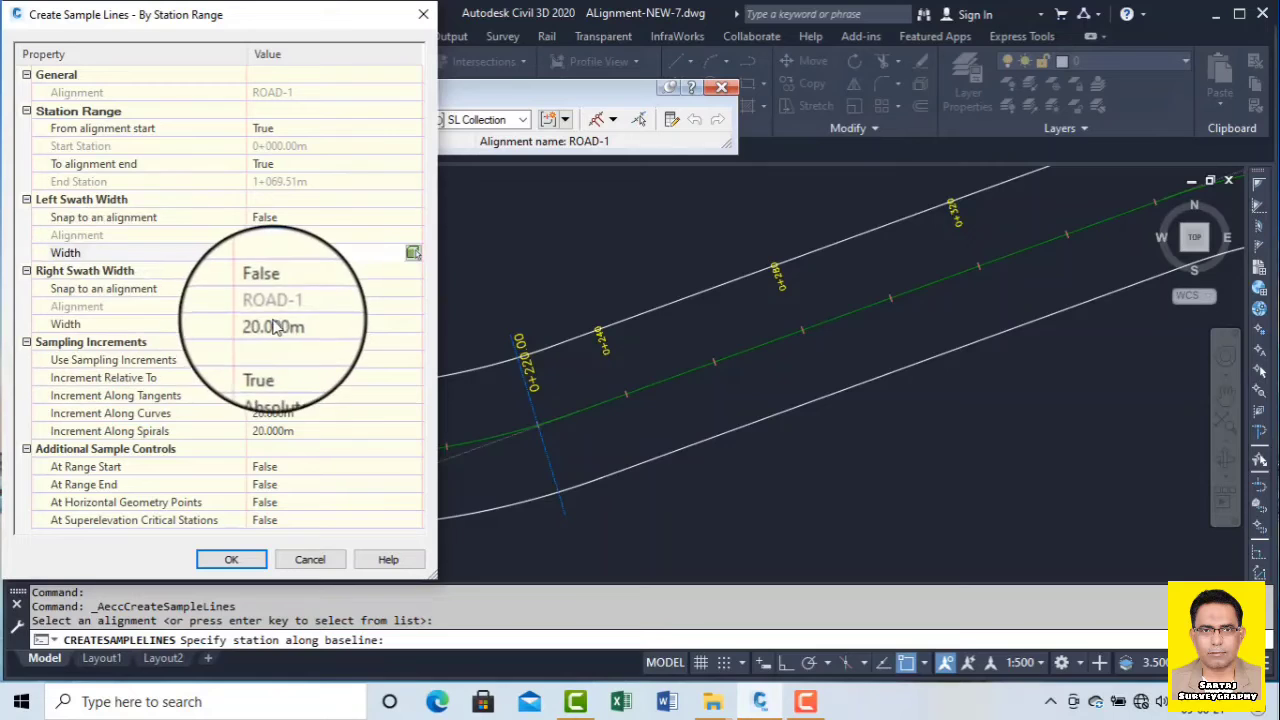
click(292, 251)
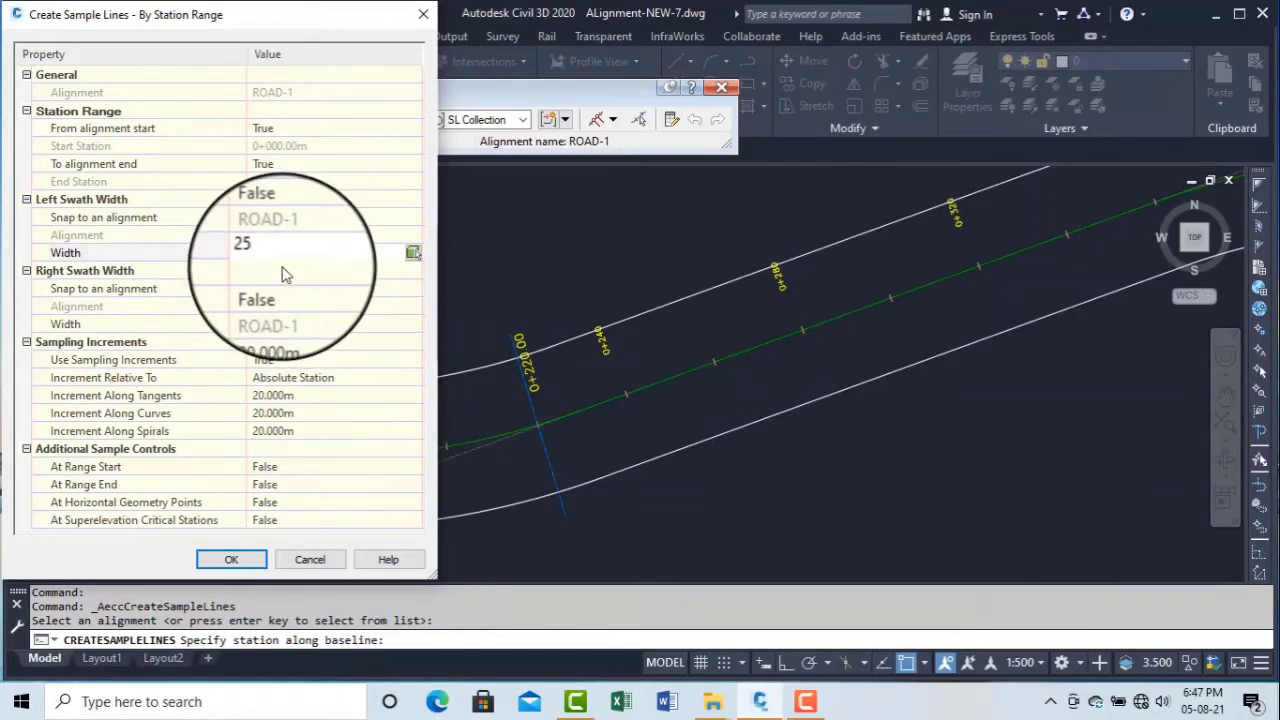
click(303, 325)
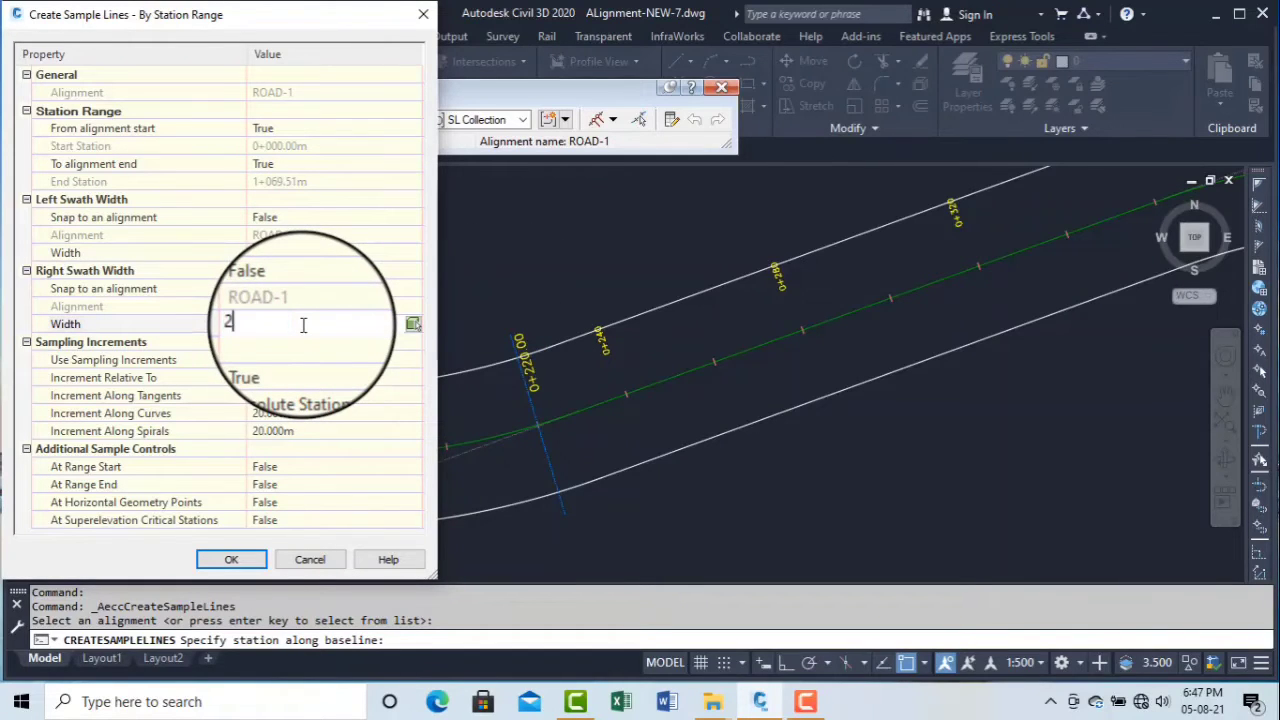
click(344, 411)
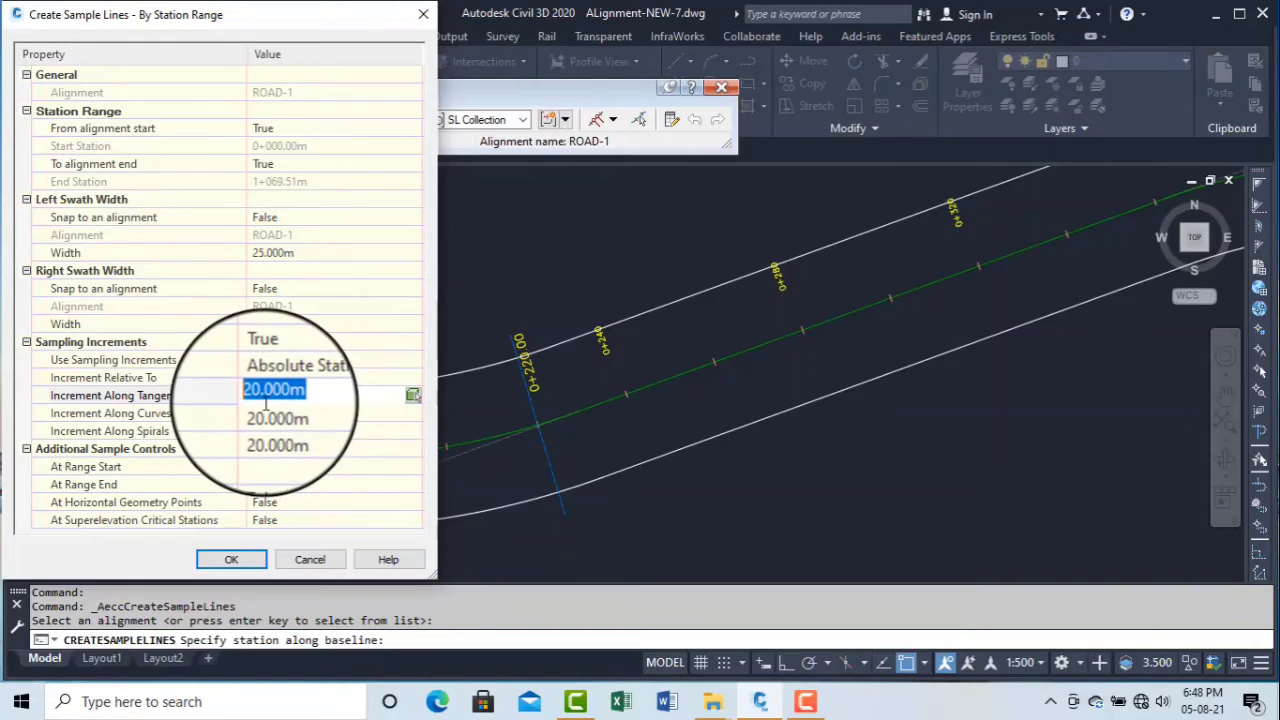
Set At Range Start and At Range End to True and accept the station range settings
click(280, 467)
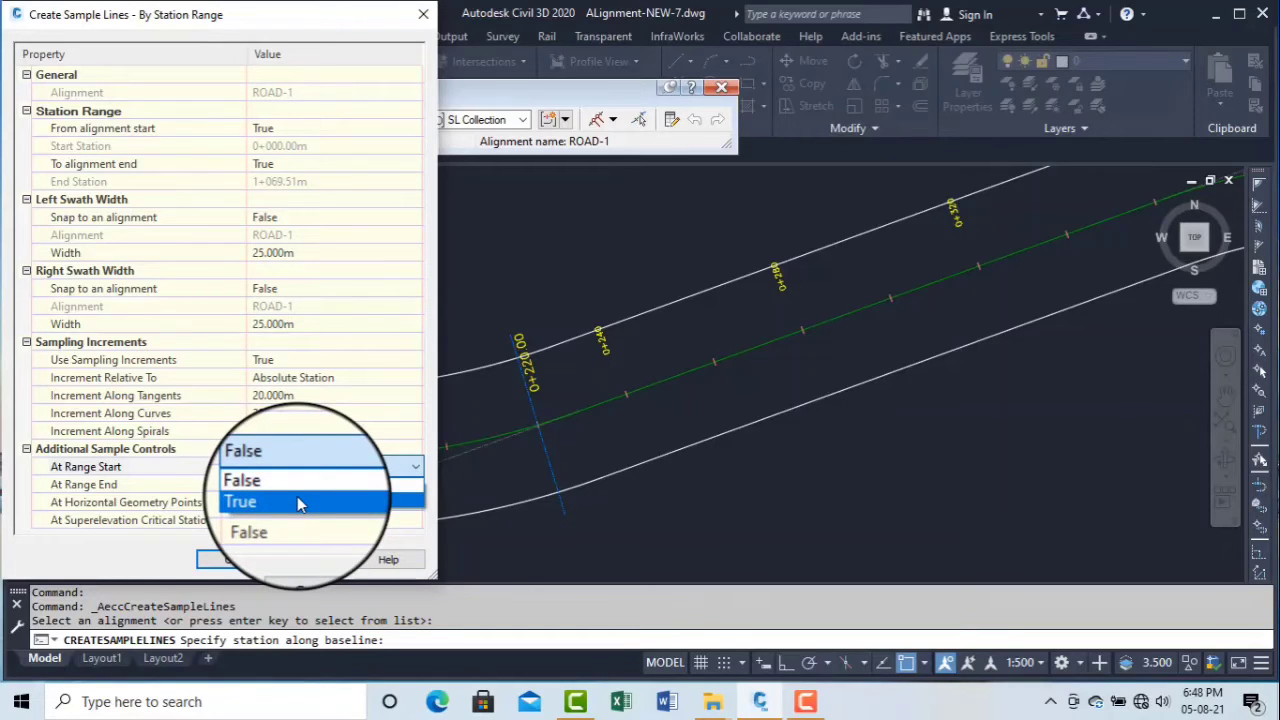
click(297, 497)
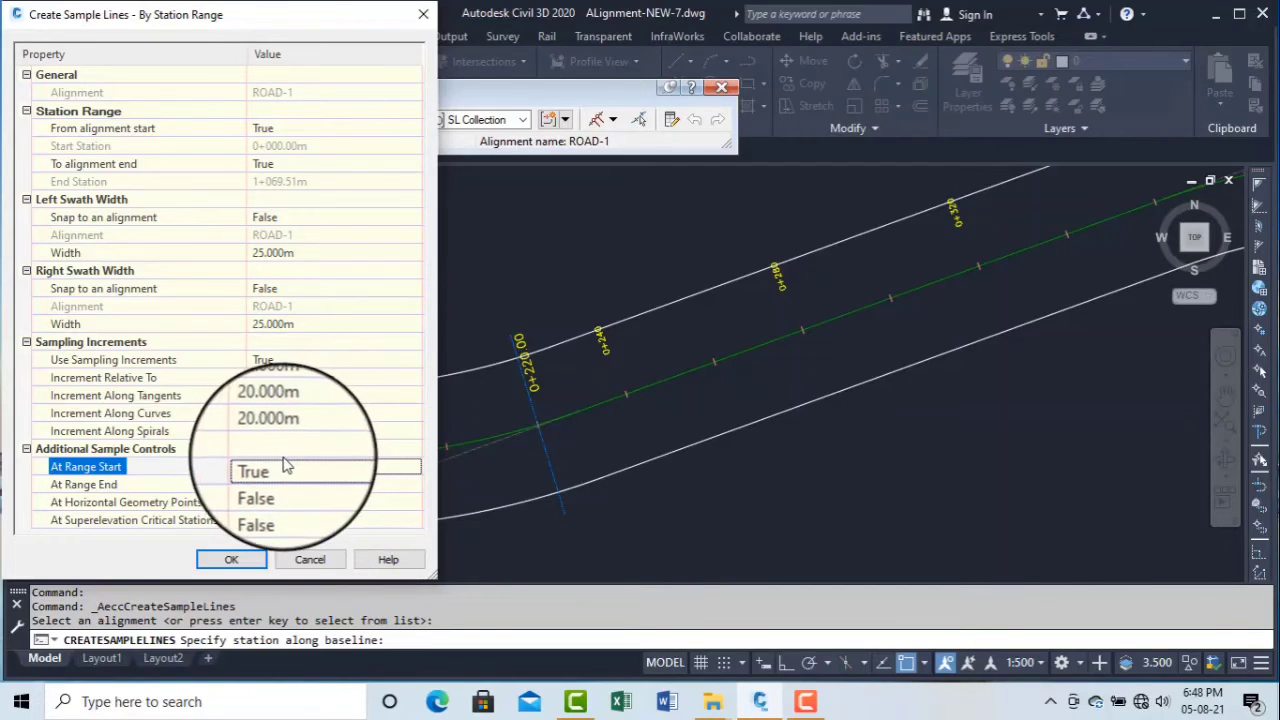
click(283, 488)
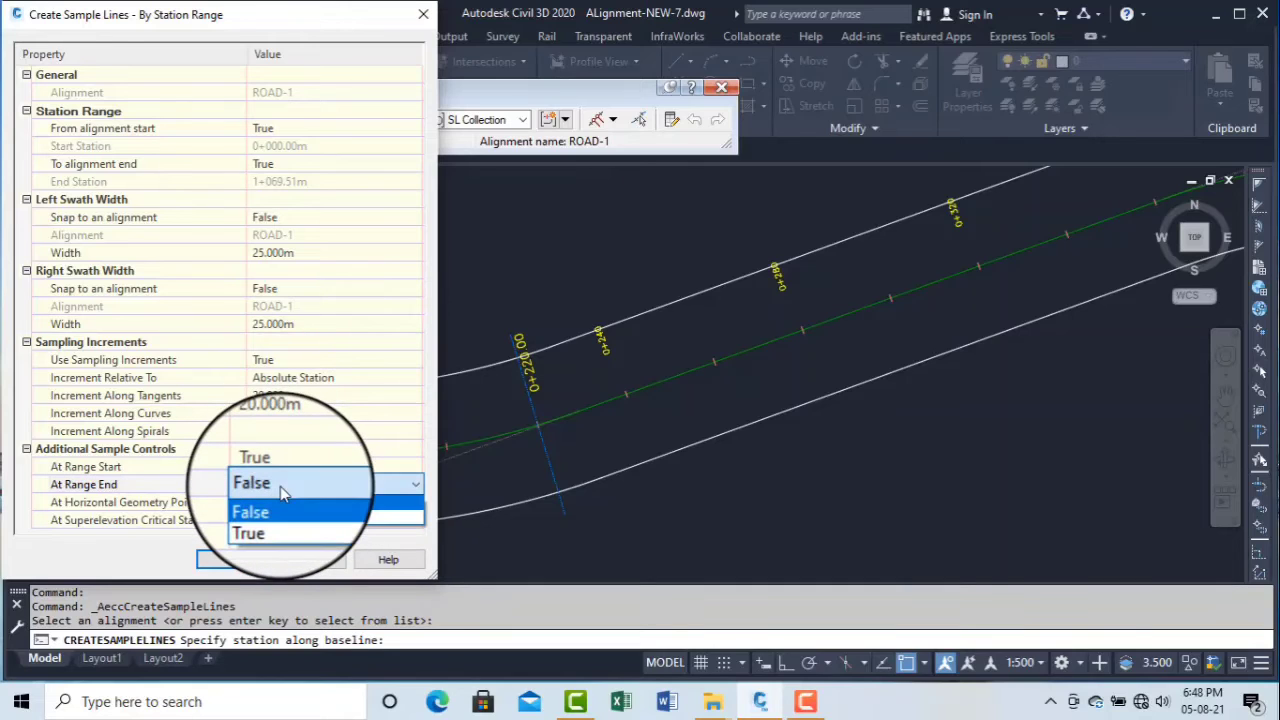
click(283, 514)
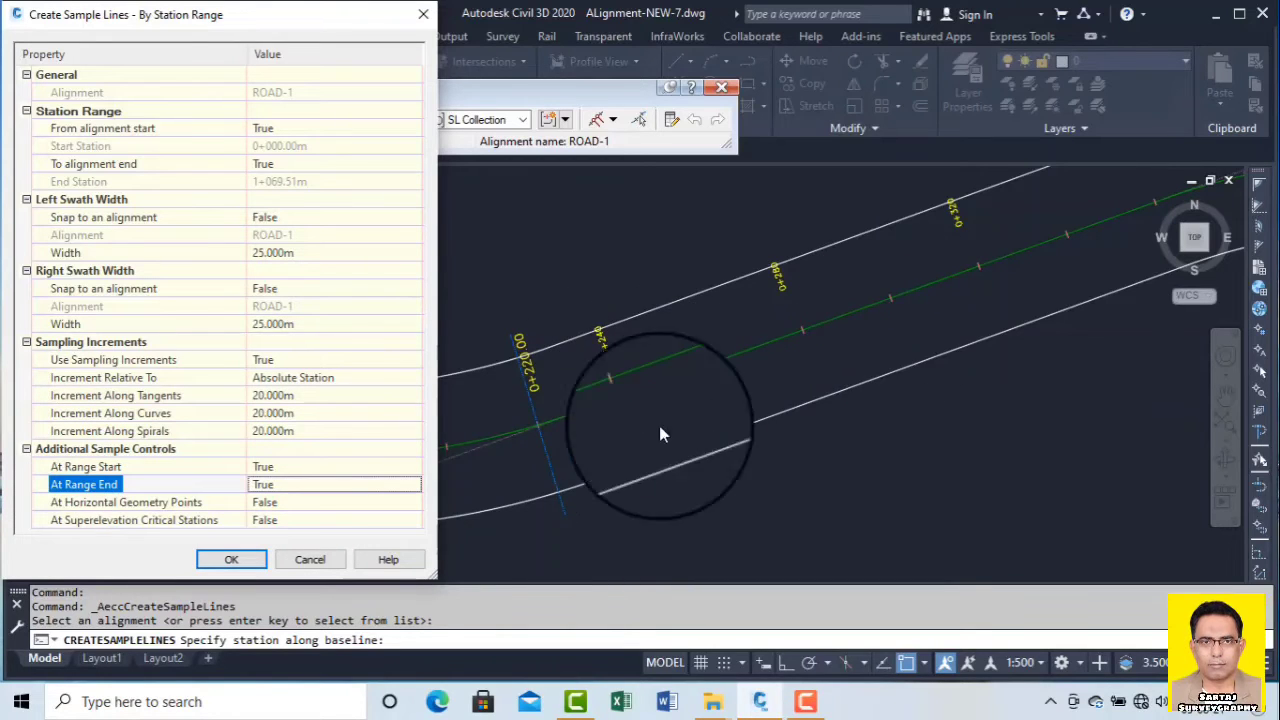
double_click(300, 484)
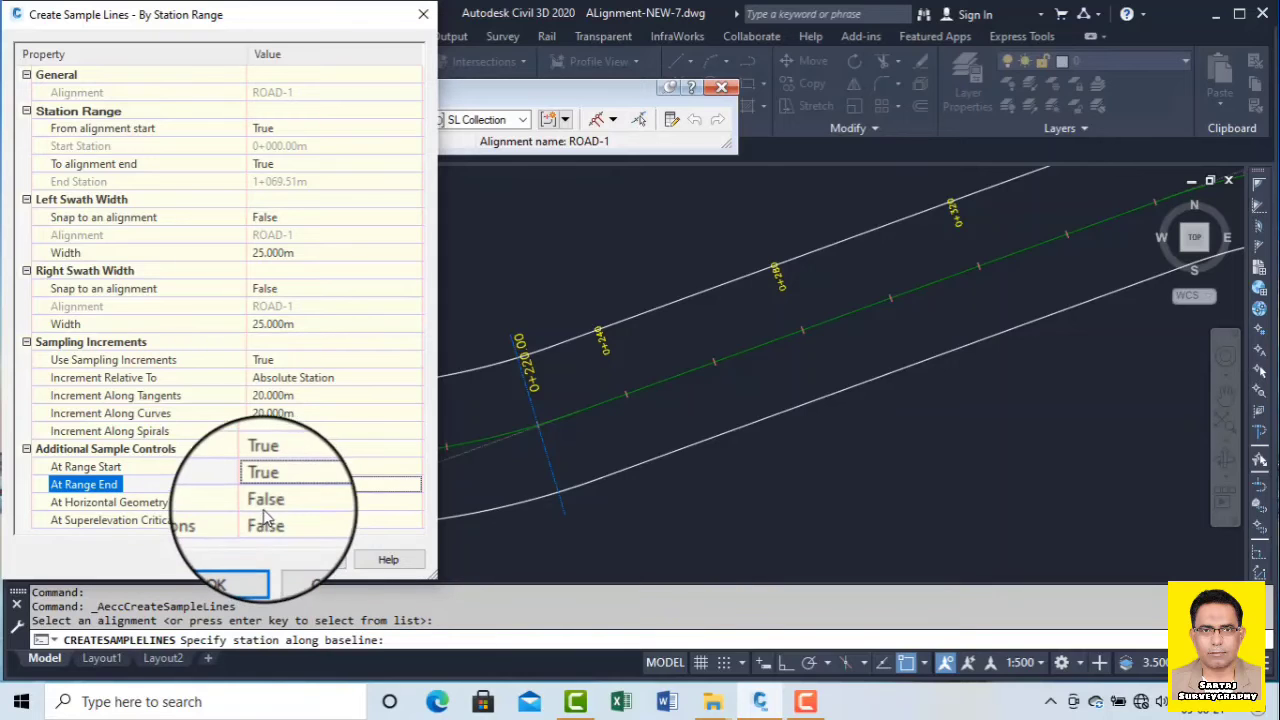
click(248, 560)
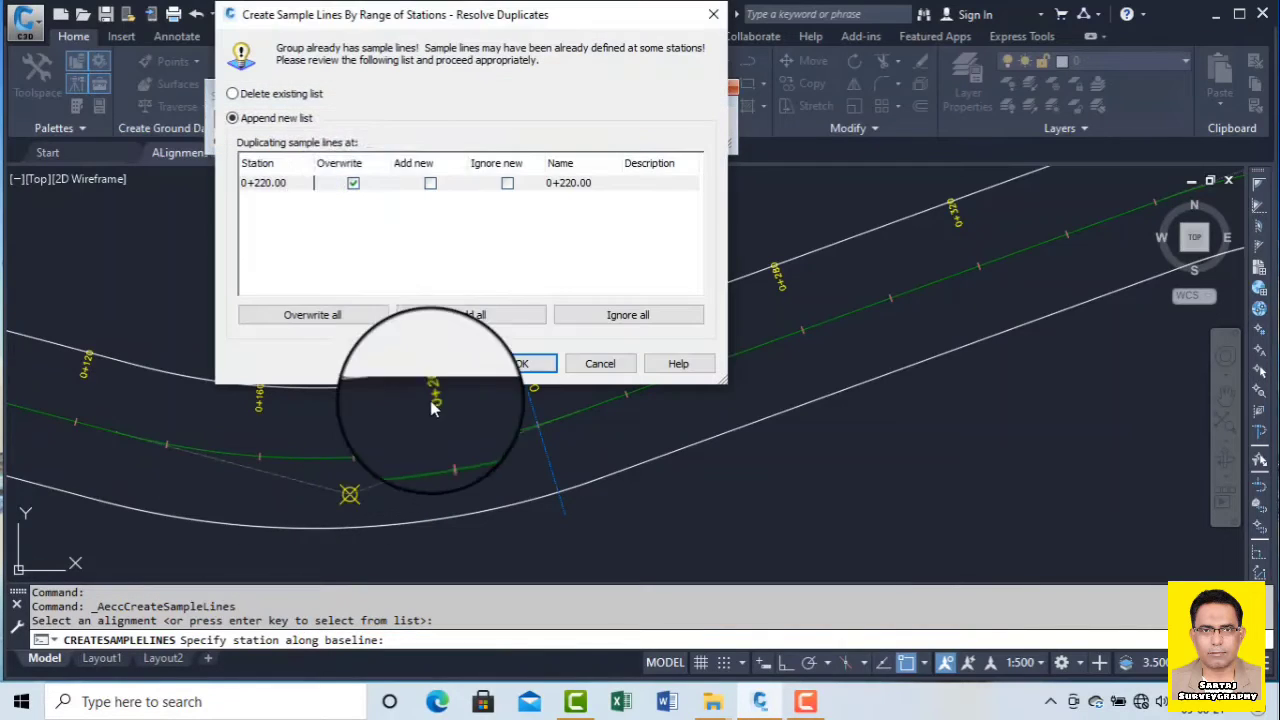
Append the new sample lines along ROAD-1, ignoring the new duplicate at station 0+220.00, and finish the sample line command
drag(385, 24, 227, 35)
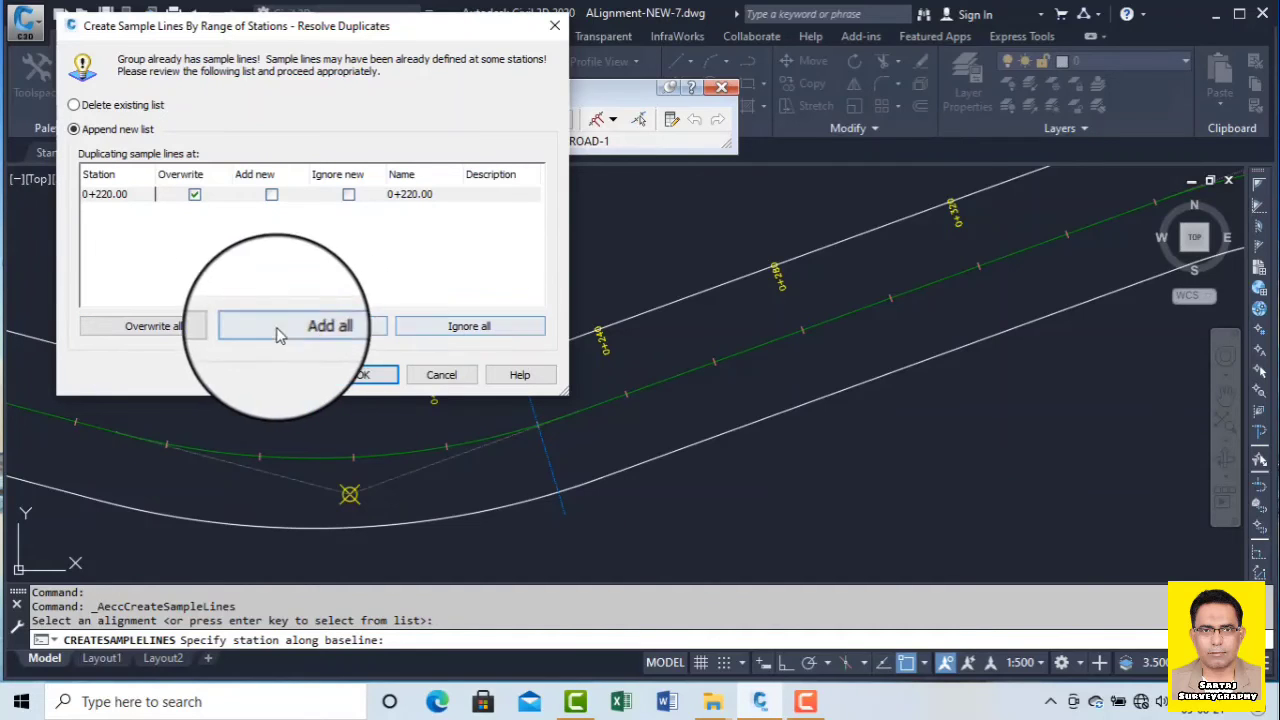
click(195, 196)
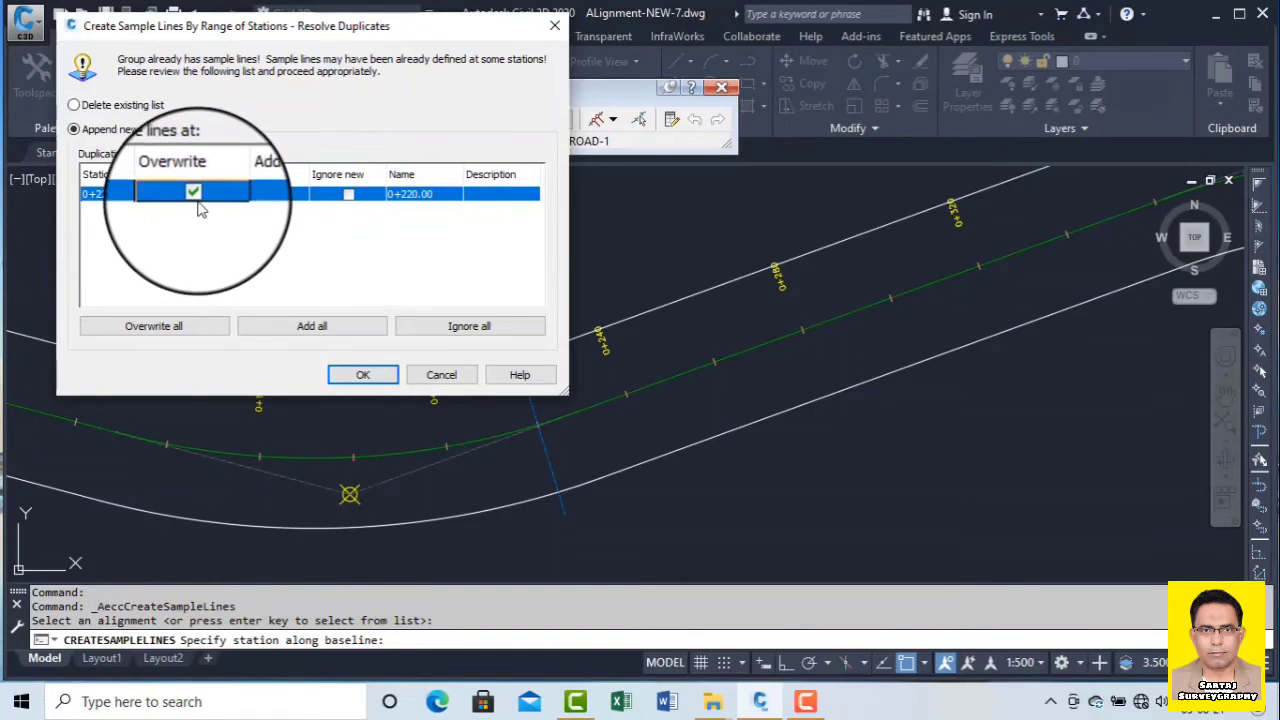
click(474, 331)
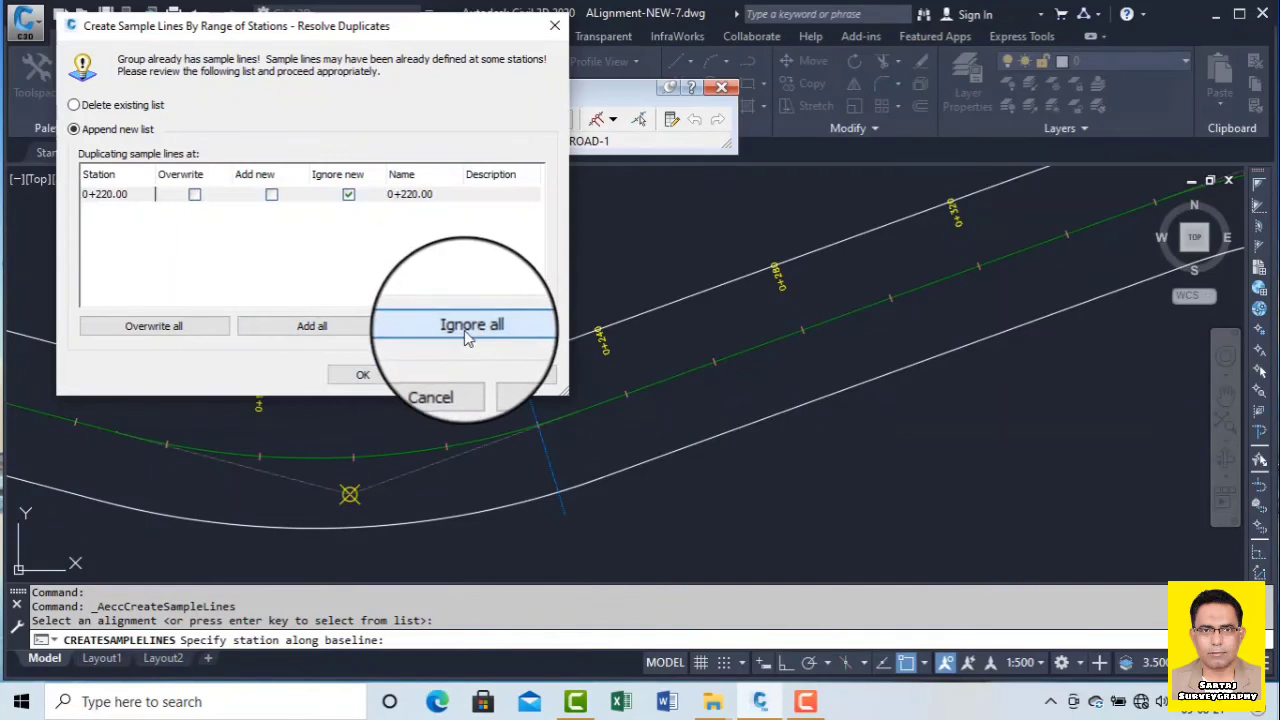
click(350, 196)
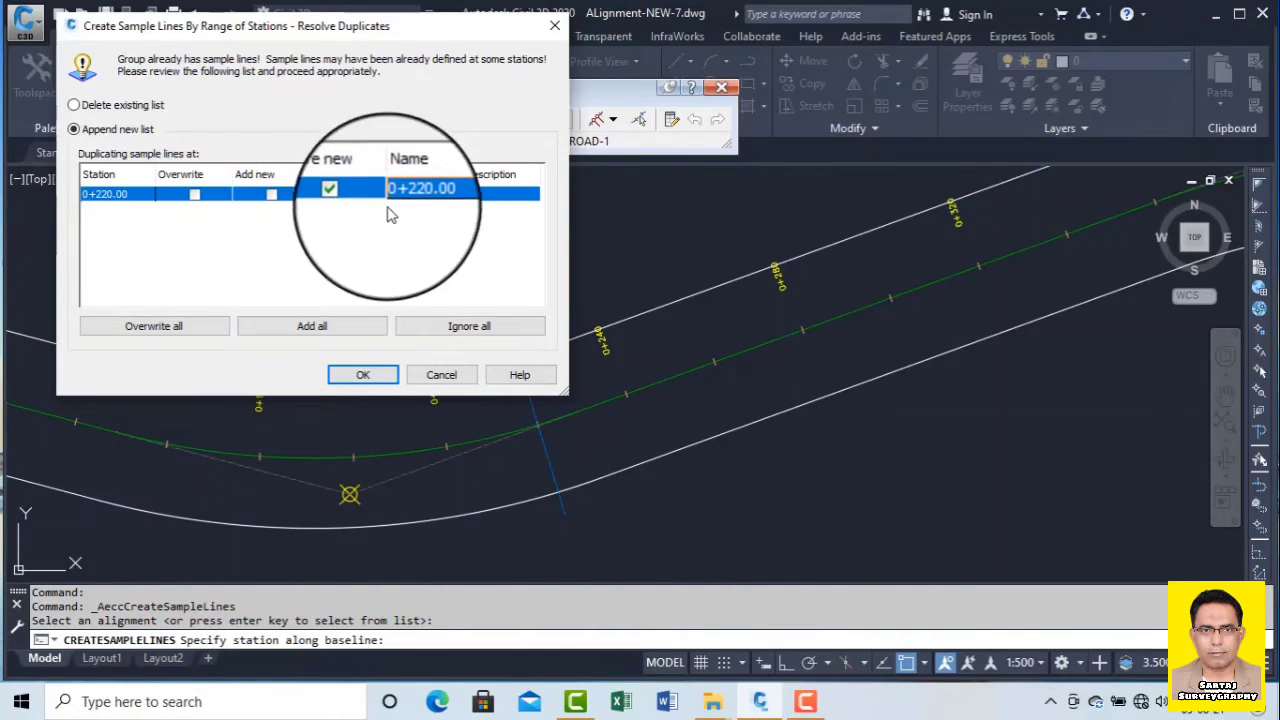
click(457, 325)
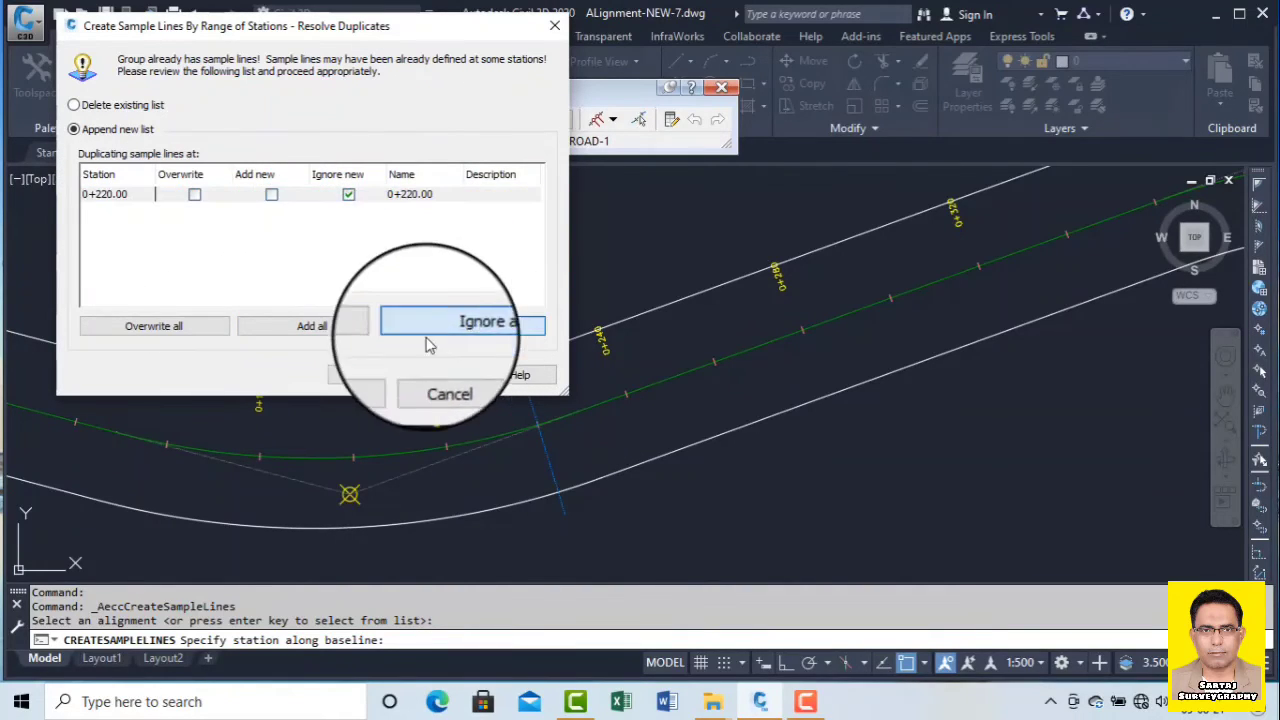
click(364, 376)
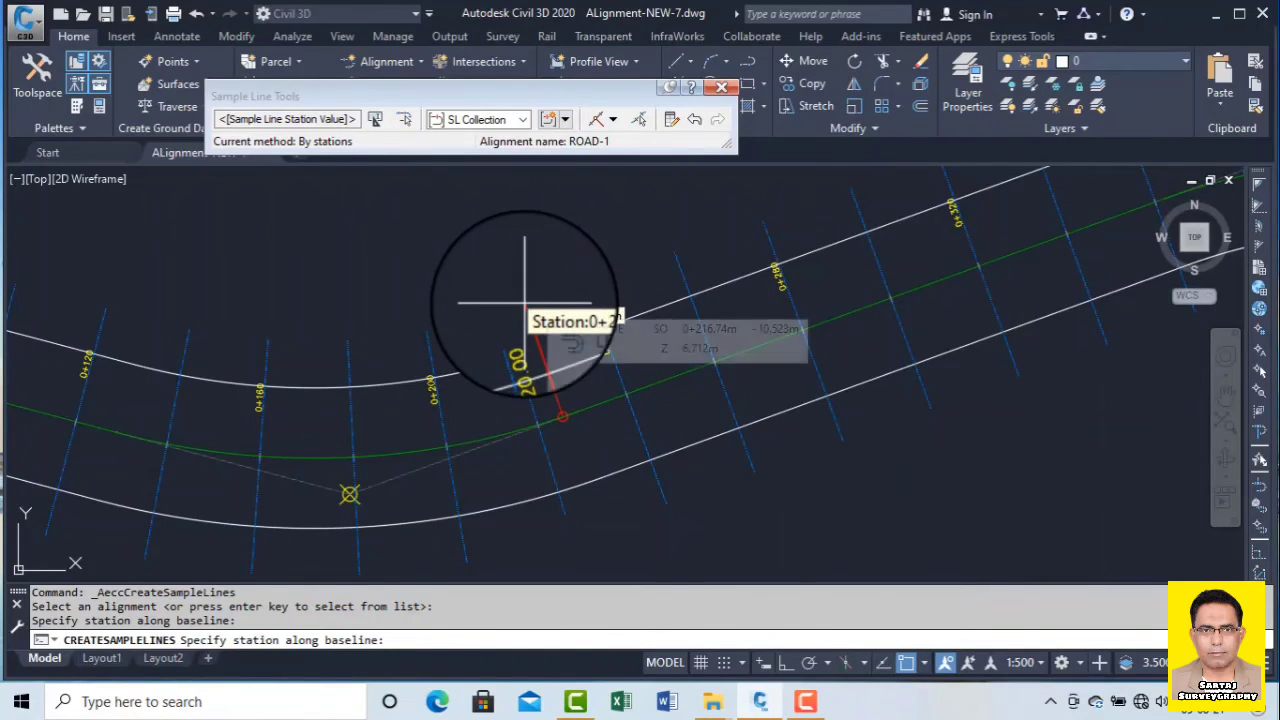
click(805, 703)
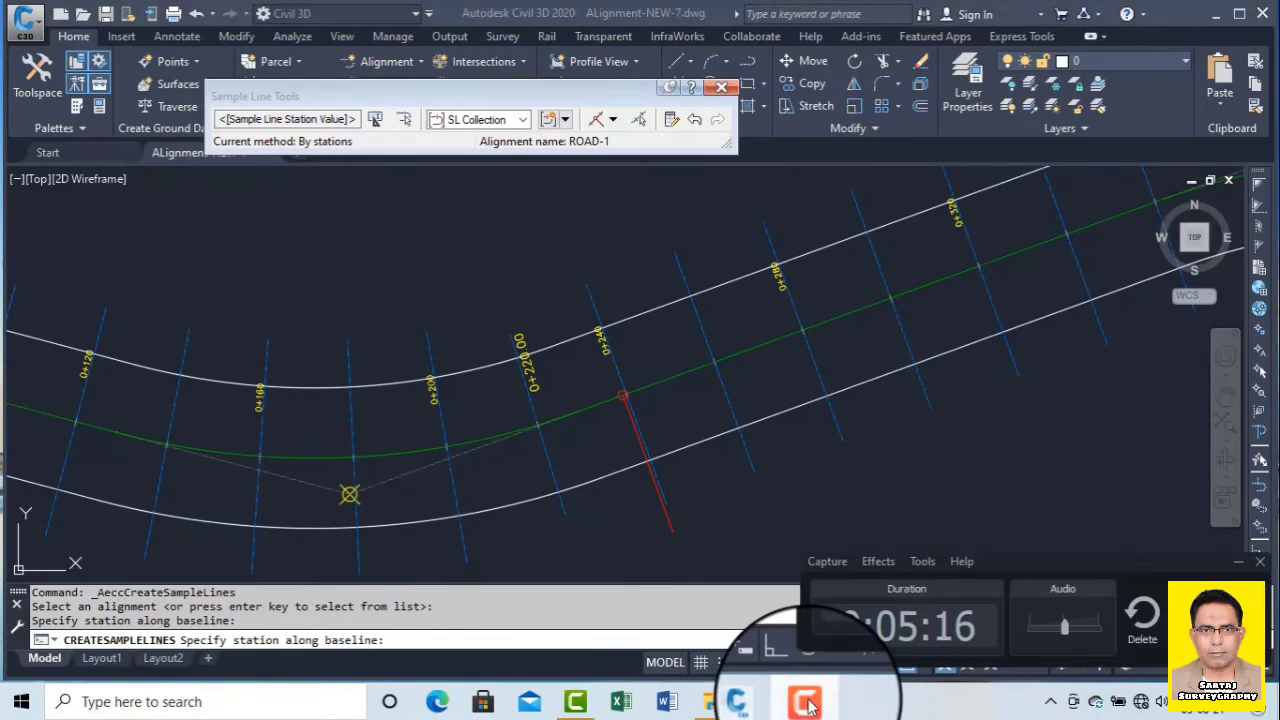
click(805, 703)
key(Return)
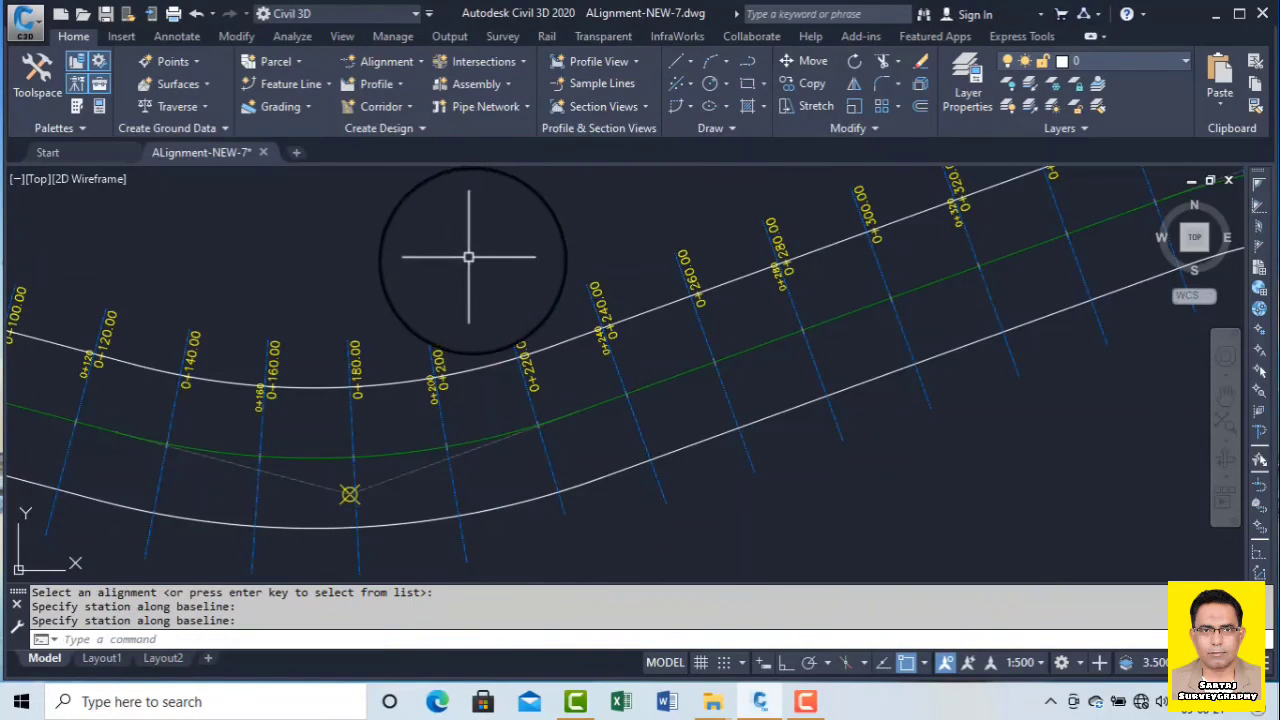
Examine the sample lines and their station labels along ROAD-1, including the alignment start and the curves
scroll(514, 286, down, 3)
scroll(666, 263, up, 3)
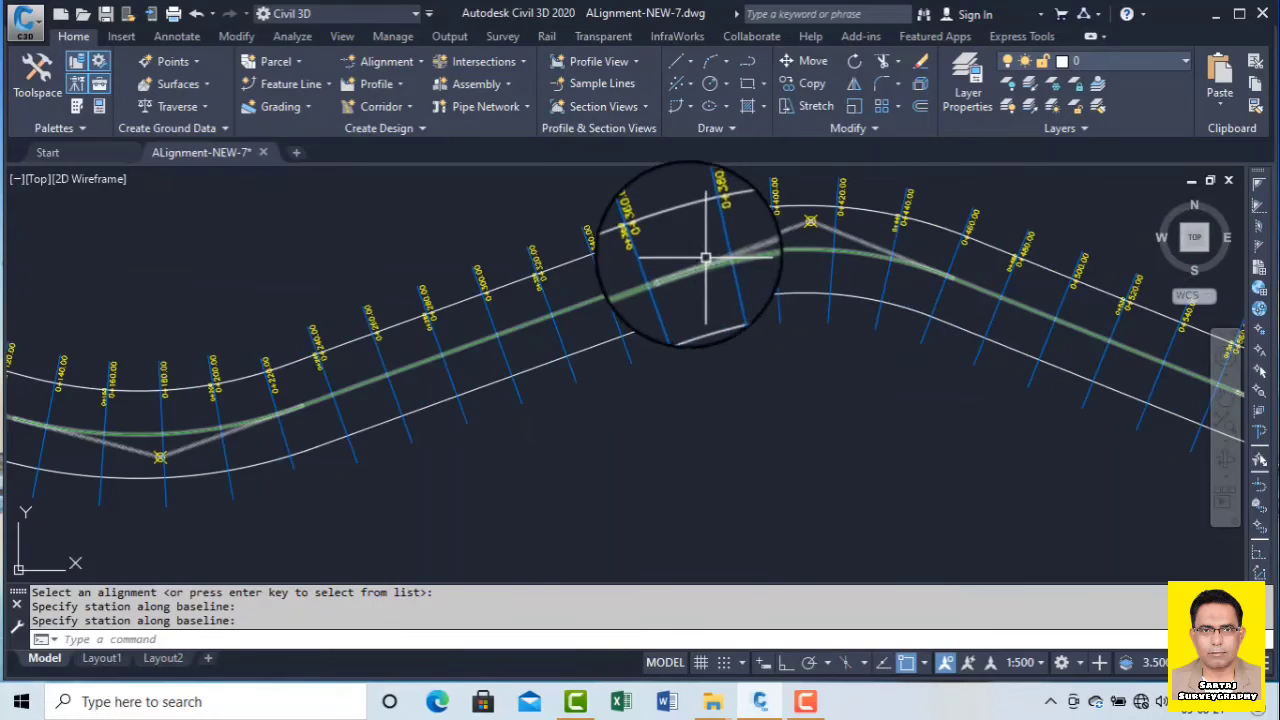
scroll(566, 257, up, 8)
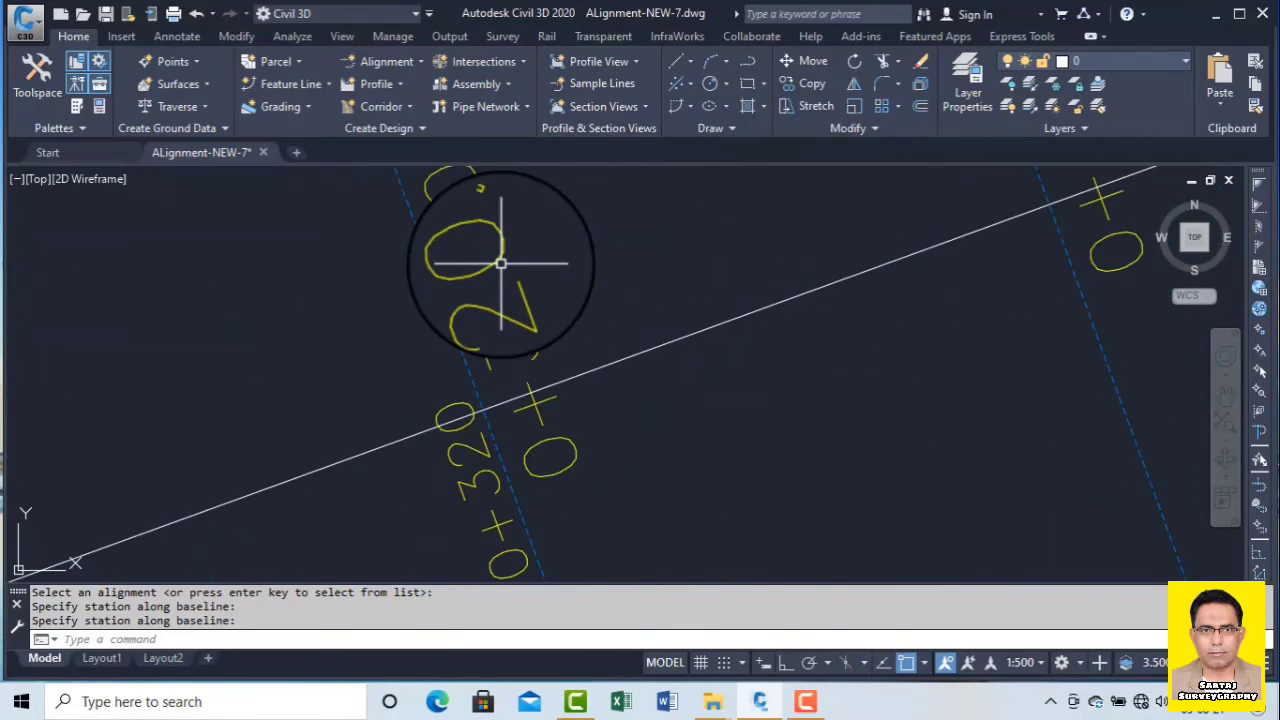
scroll(500, 263, down, 5)
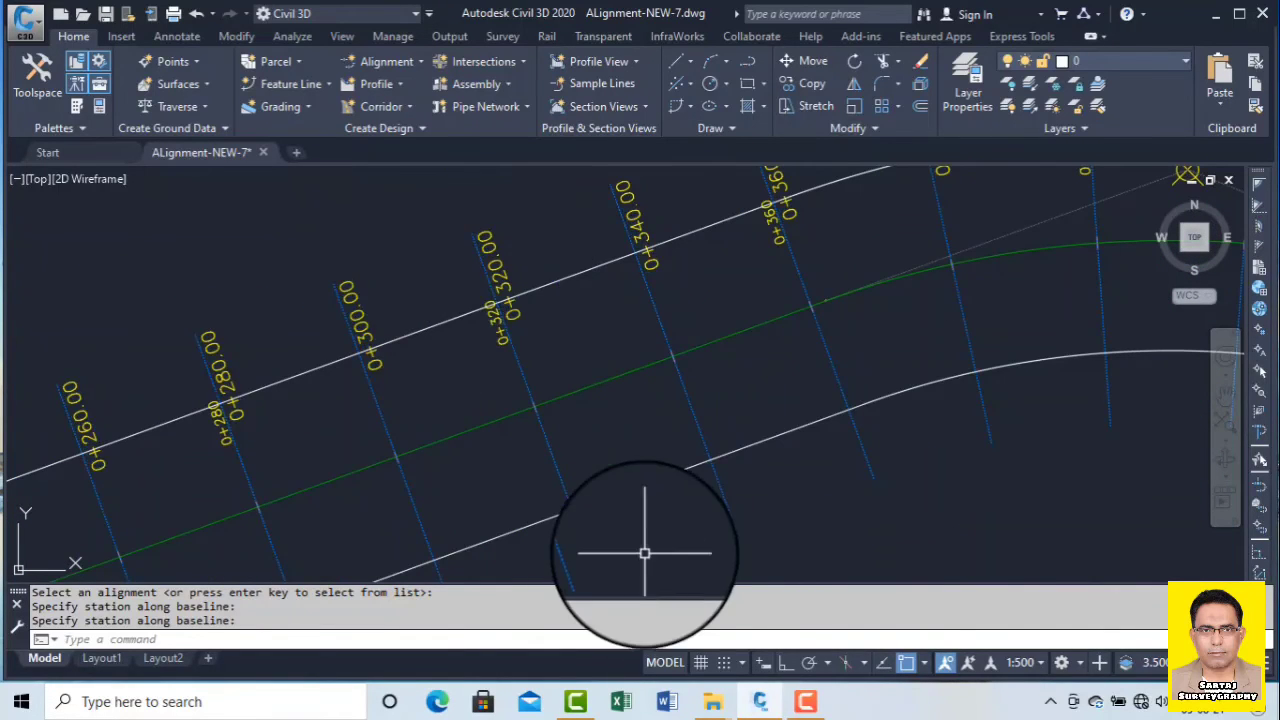
scroll(582, 392, down, 3)
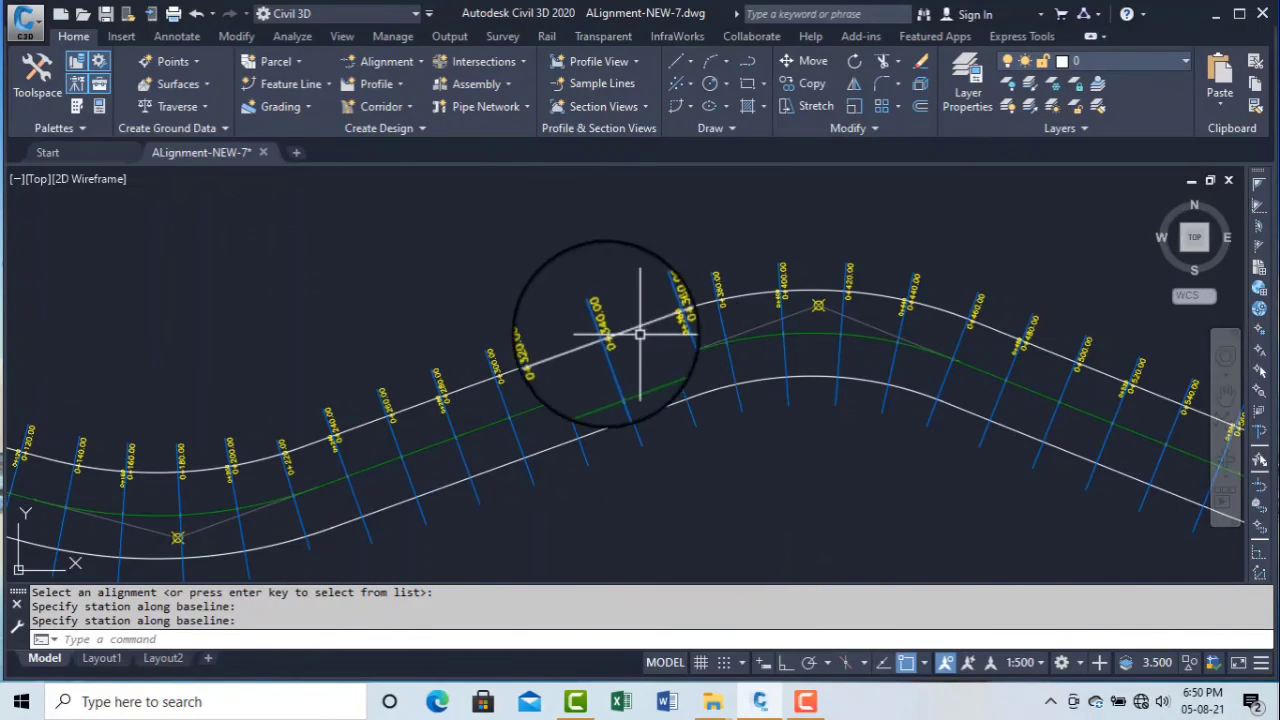
scroll(517, 363, down, 2)
scroll(373, 378, down, 2)
scroll(350, 382, up, 5)
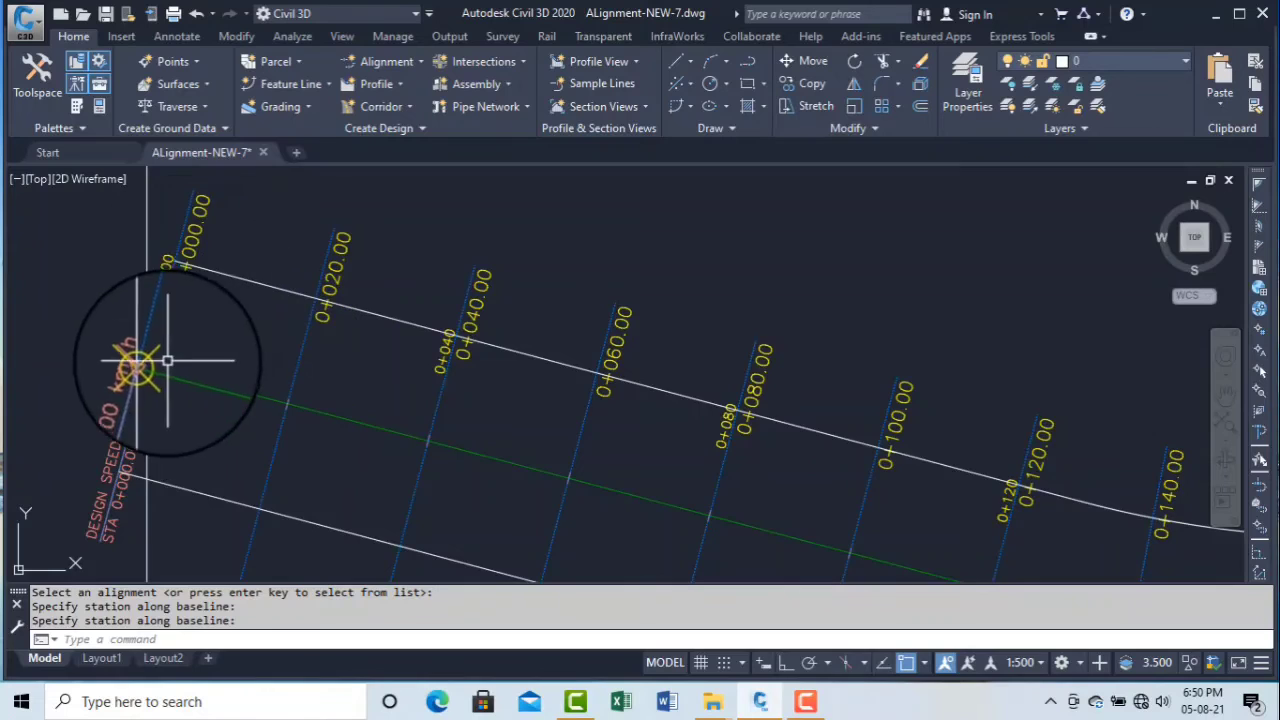
scroll(140, 357, down, 3)
scroll(229, 329, down, 2)
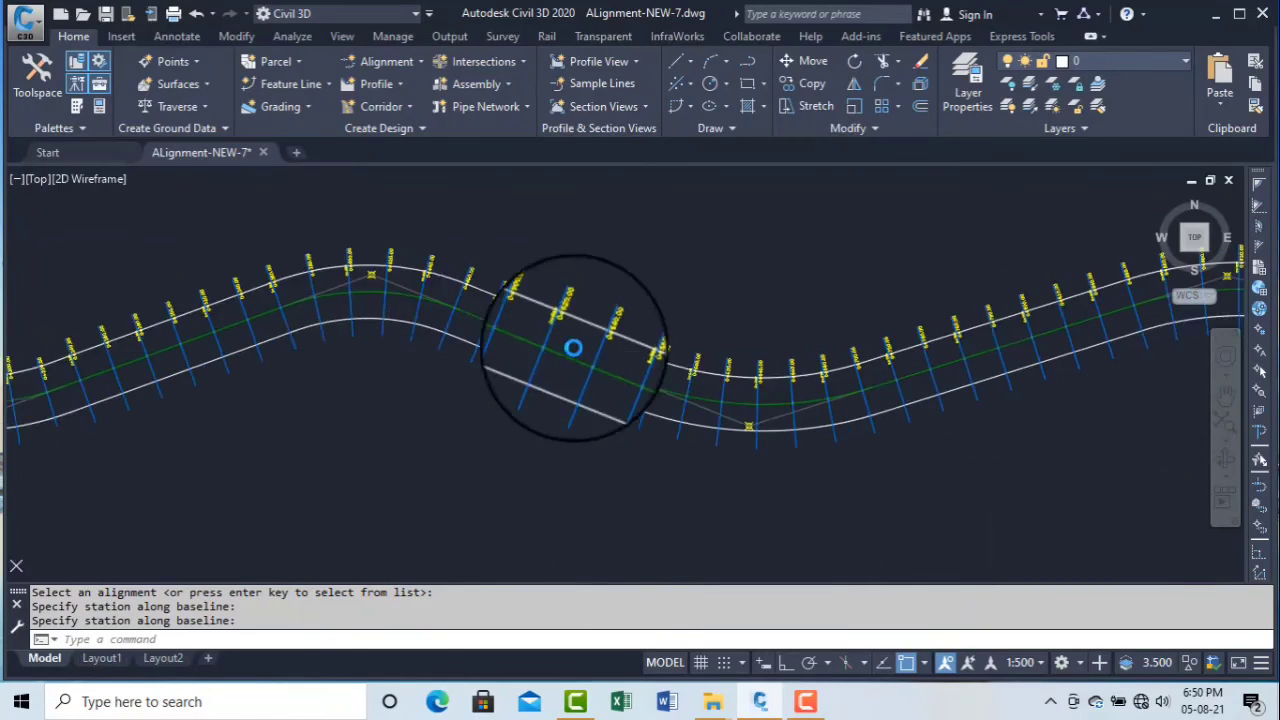
scroll(804, 286, up, 2)
scroll(429, 286, down, 2)
scroll(300, 280, up, 3)
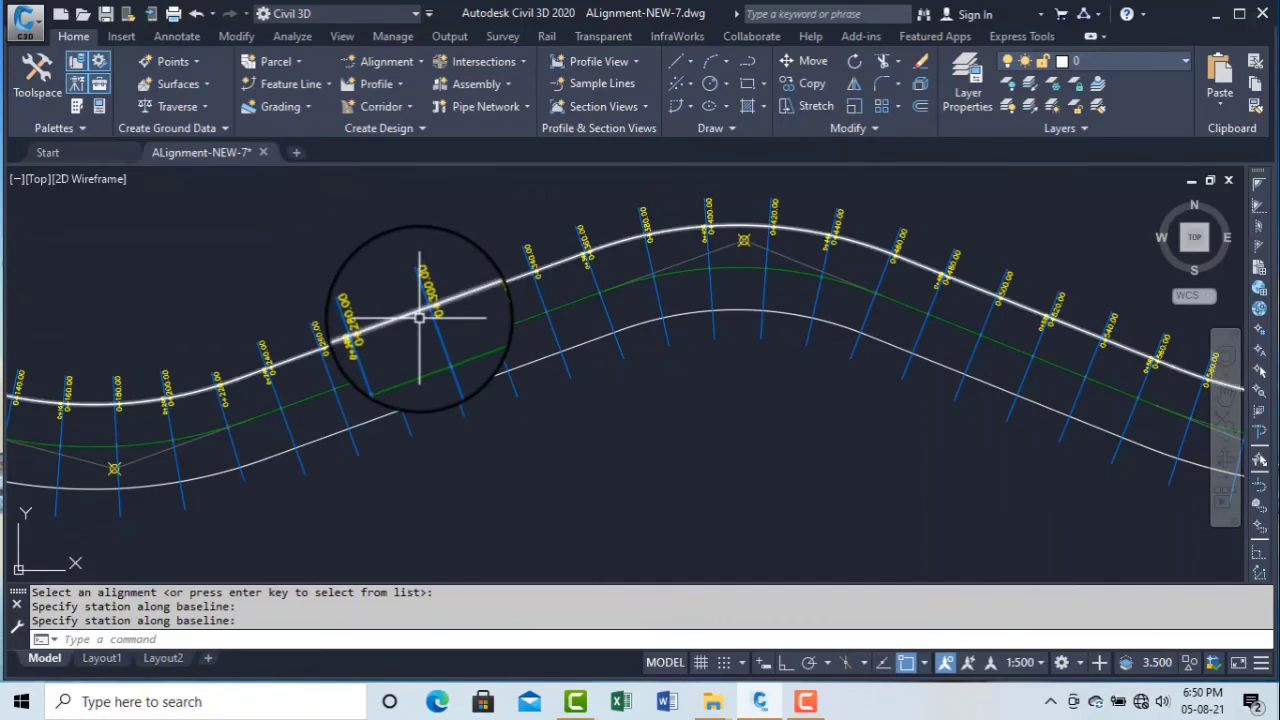
scroll(420, 318, down, 2)
scroll(784, 366, up, 2)
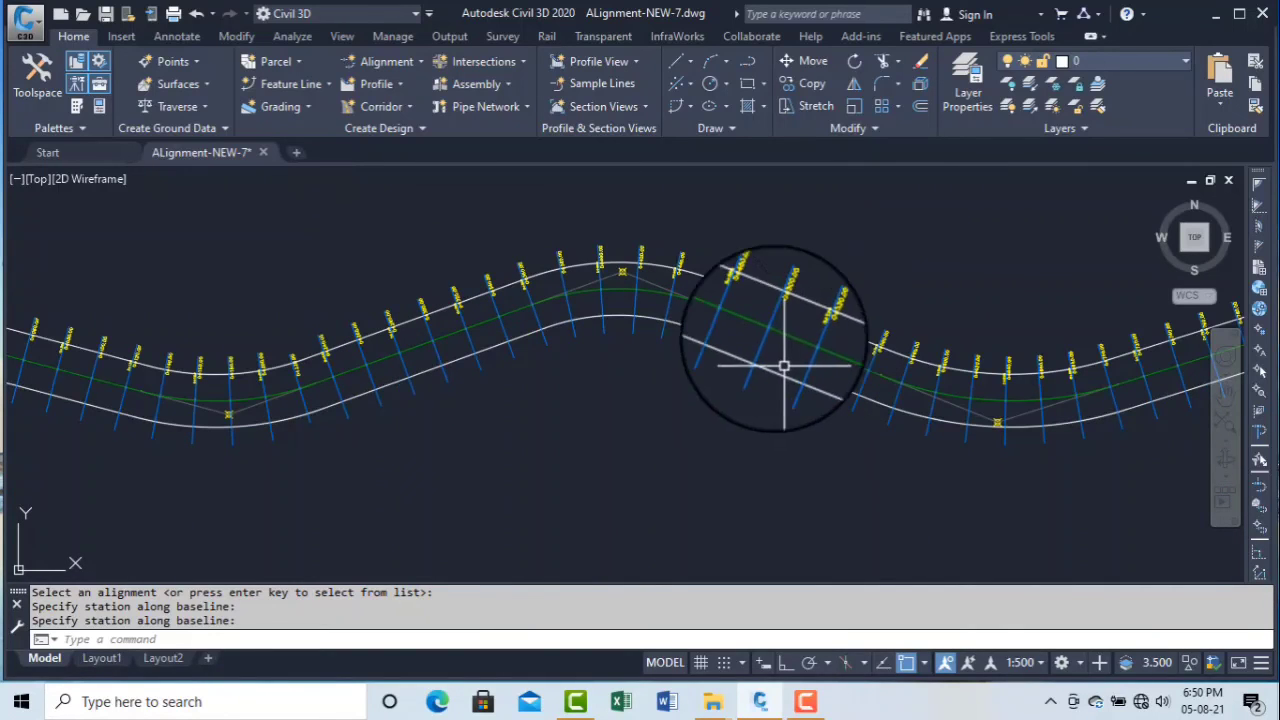
click(815, 706)
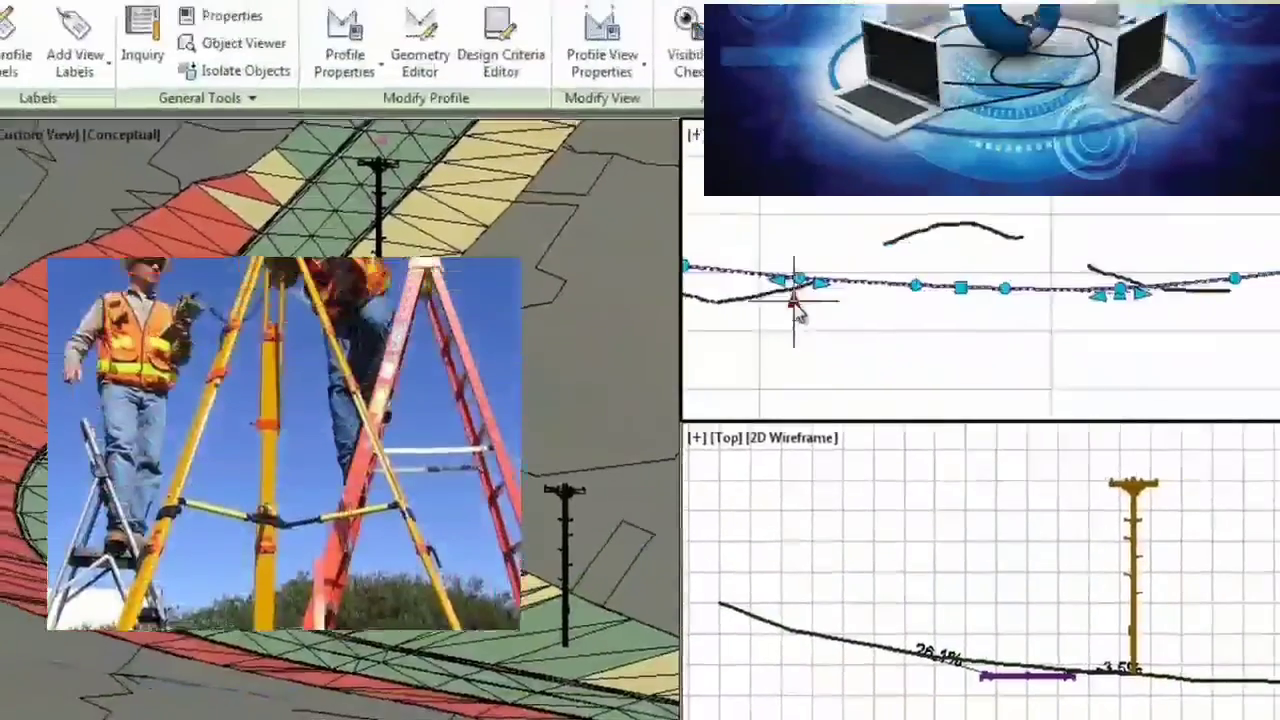